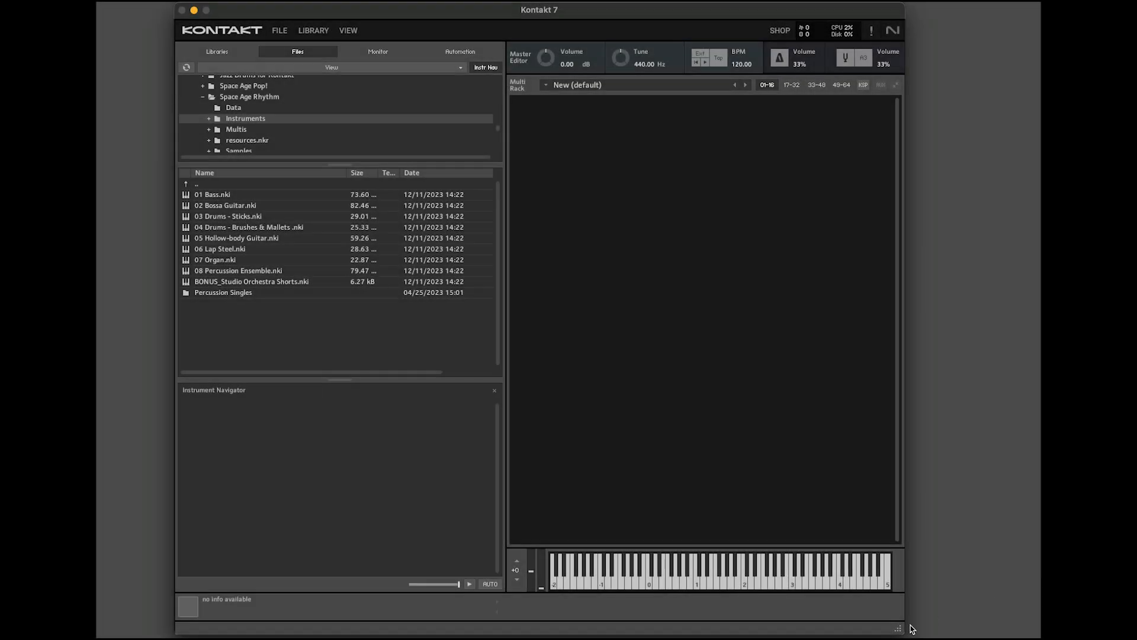
- Load the recently used SKETCHPAD instrument into the empty multi rack
click(278, 31)
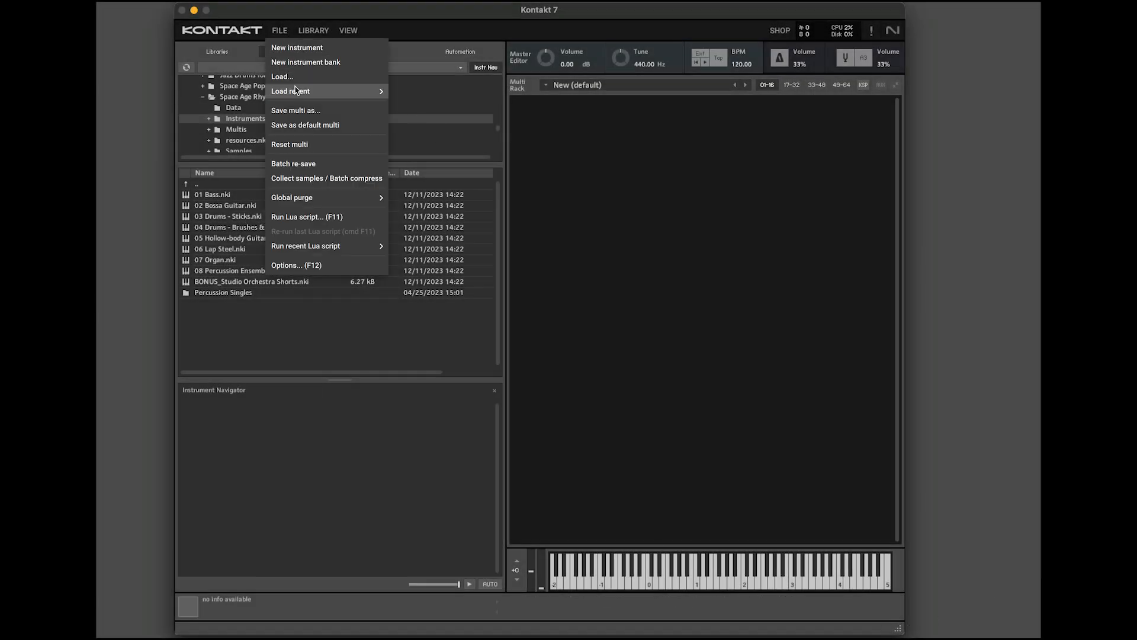
mouse_move(308, 91)
click(454, 92)
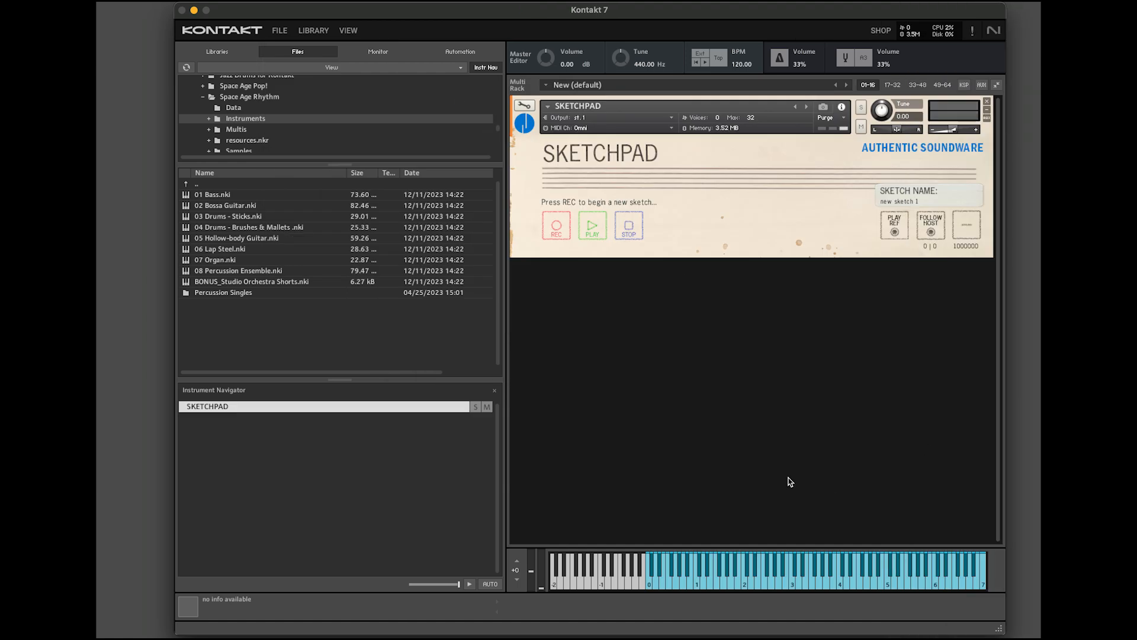
- Add BONUS_Studio Orchestra Shorts.nki to the rack below SKETCHPAD and set its MIDI channel to [A] 1
click(287, 283)
drag(286, 284, 668, 333)
click(672, 291)
click(599, 314)
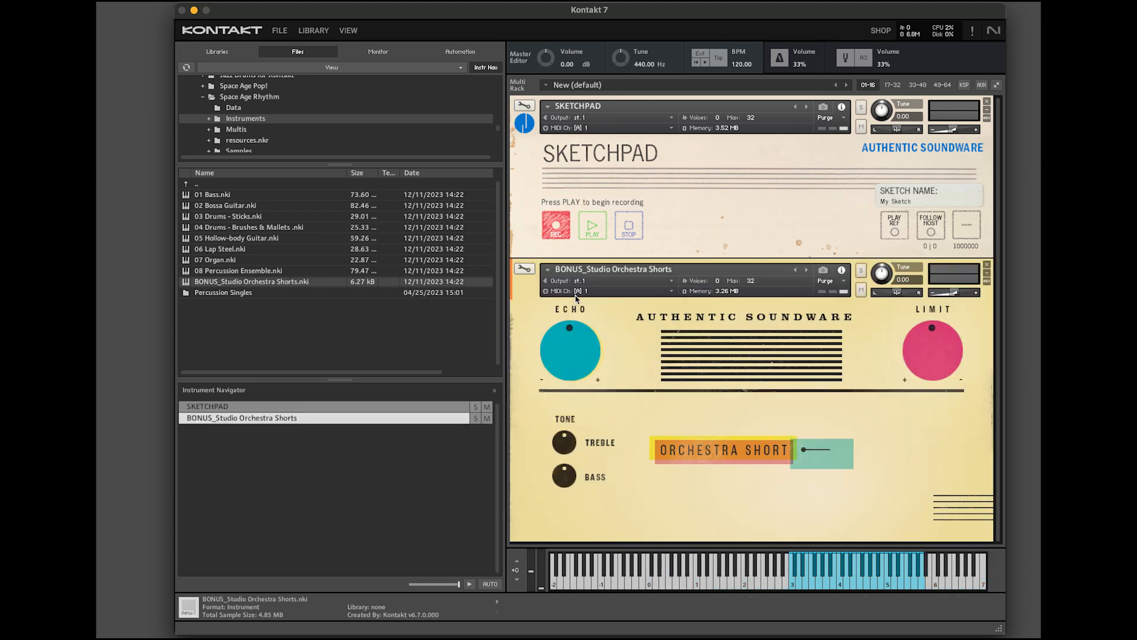
- Record a short sketch with the orchestra shorts, stop it, and export the MIDI file out of SKETCHPAD
click(590, 231)
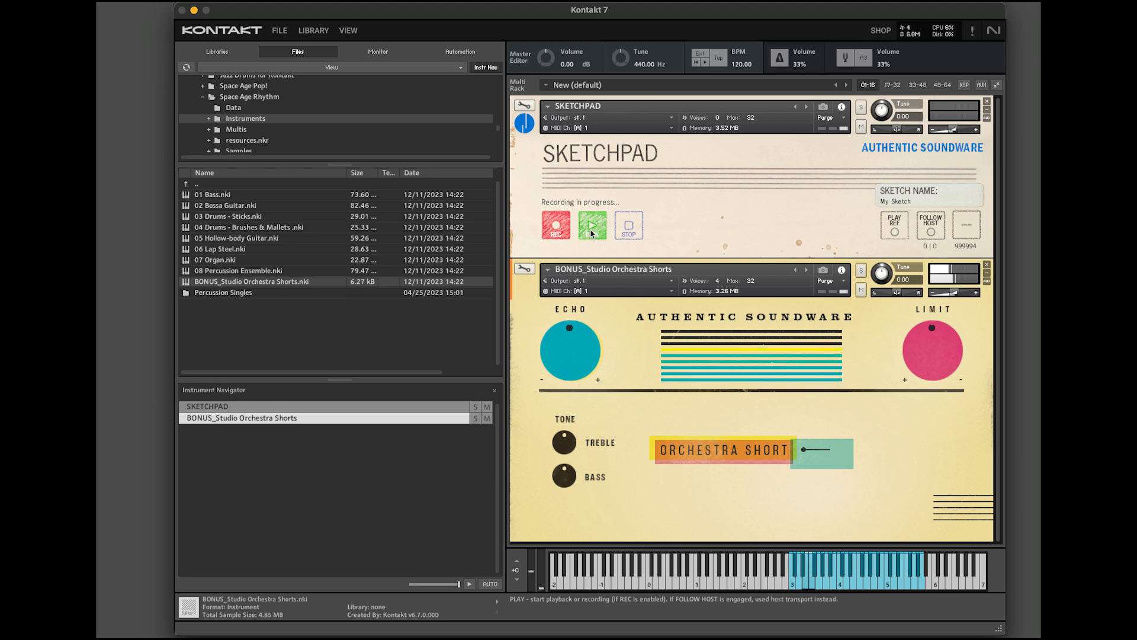
click(629, 225)
drag(963, 233, 1013, 287)
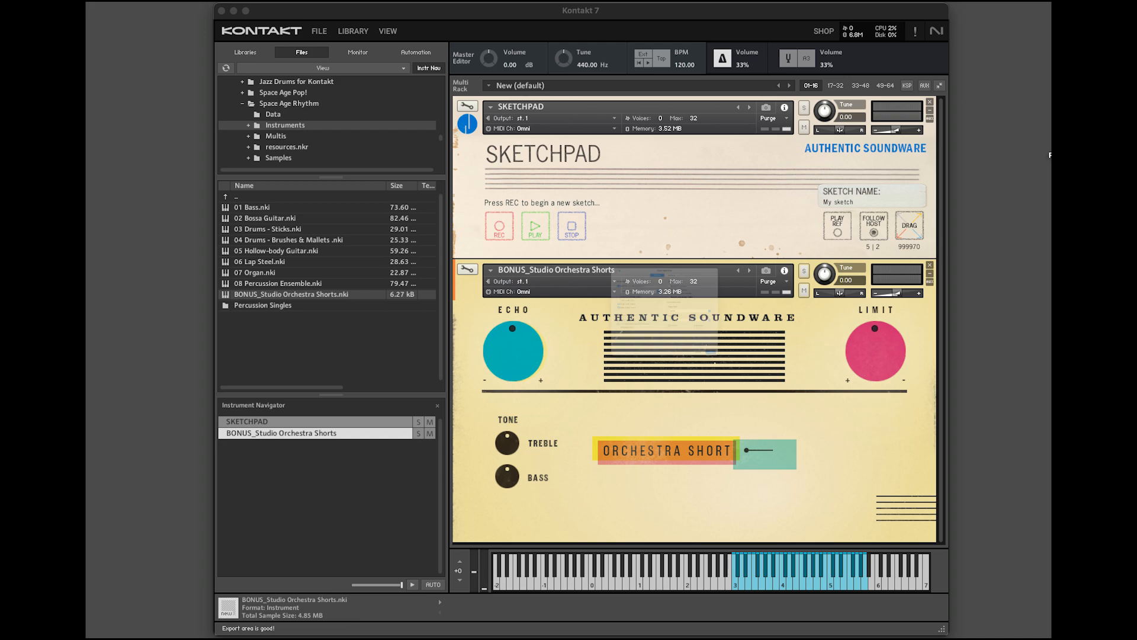
click(843, 465)
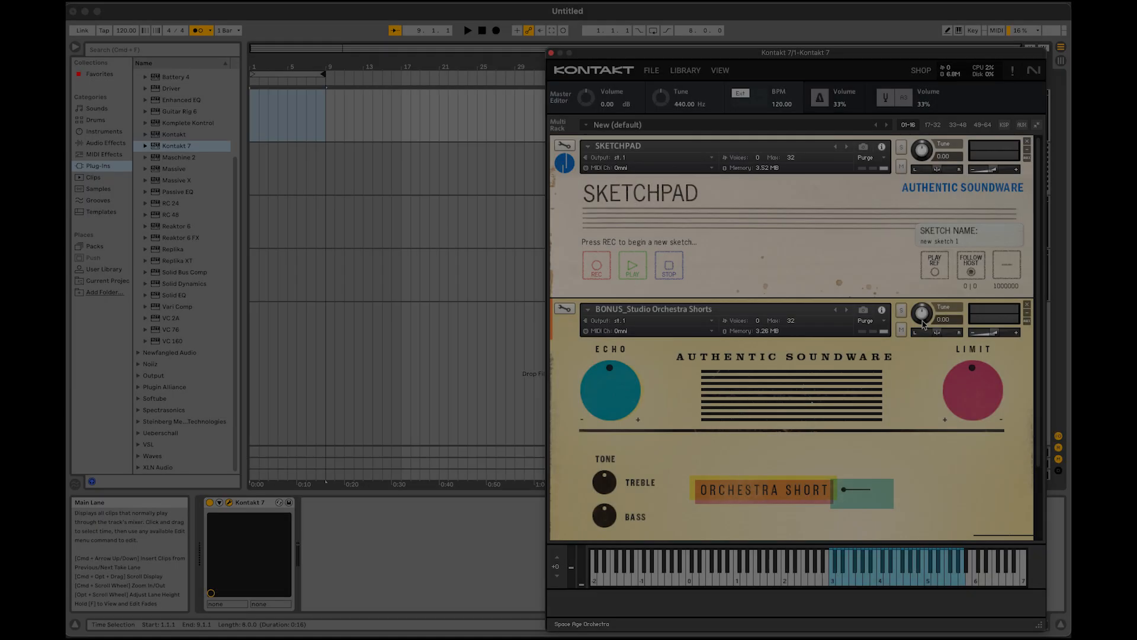
- Rename the sketch in the DAW-hosted SKETCHPAD to "My DAW Sketch"
key(BackSpace)
key(BackSpace)
key(BackSpace)
key(BackSpace)
key(BackSpace)
key(BackSpace)
text(y DAW Sketch)
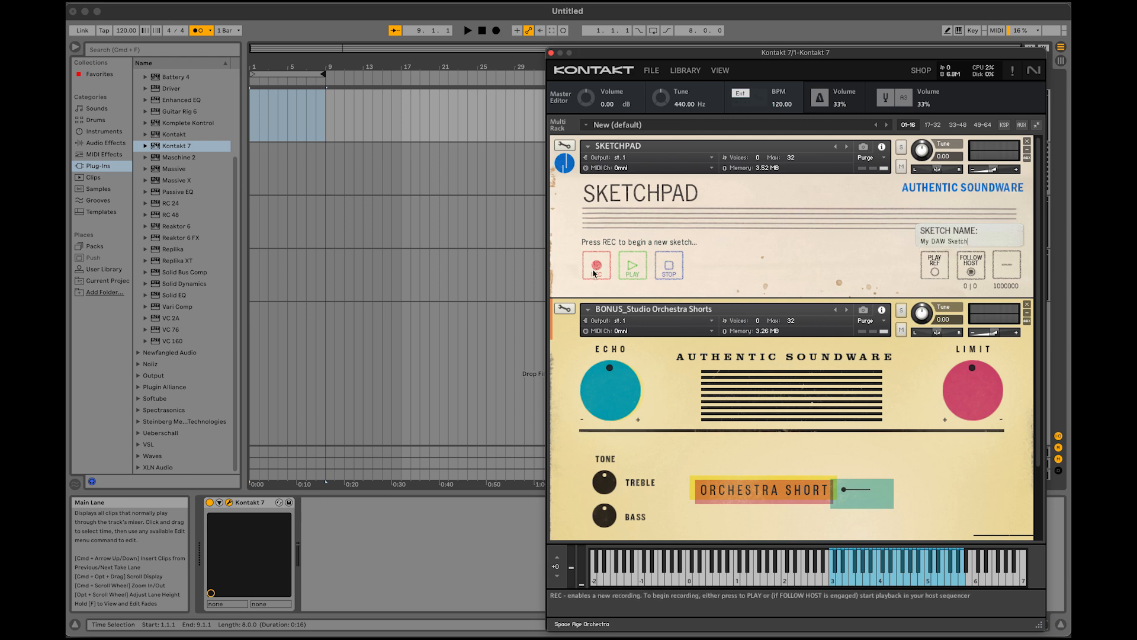
- Arm SKETCHPAD for recording and record a sketch by starting and stopping the DAW's transport
click(594, 273)
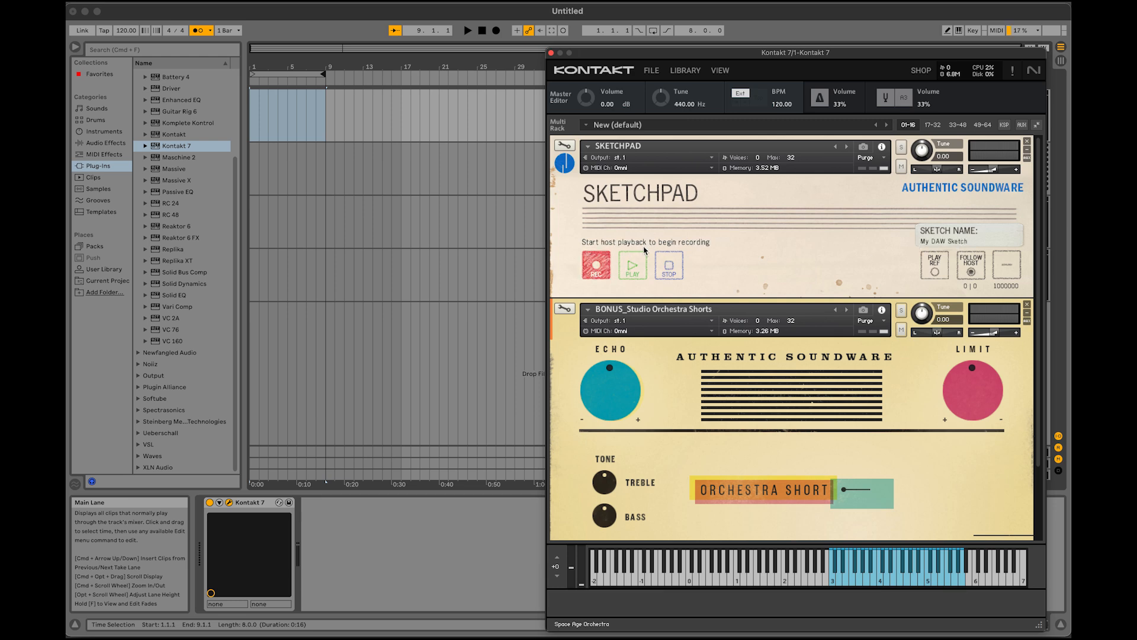
click(467, 31)
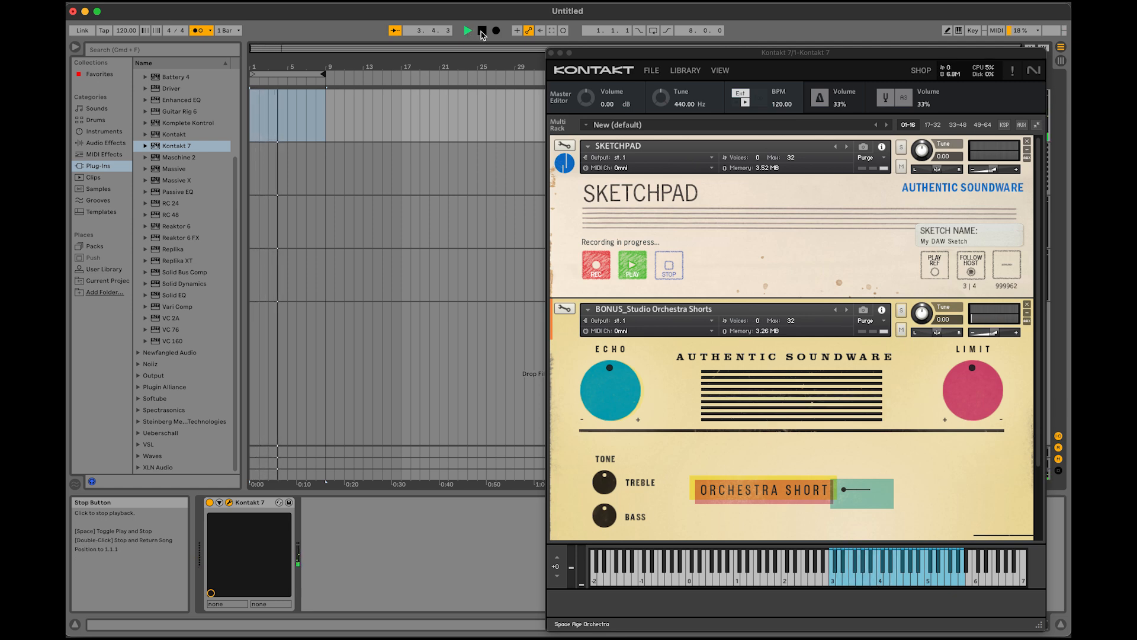
click(482, 31)
- Place the recorded MIDI at the start of the first DAW track, open the clip's notes, and close the Kontakt window
drag(1007, 266, 251, 130)
double_click(264, 94)
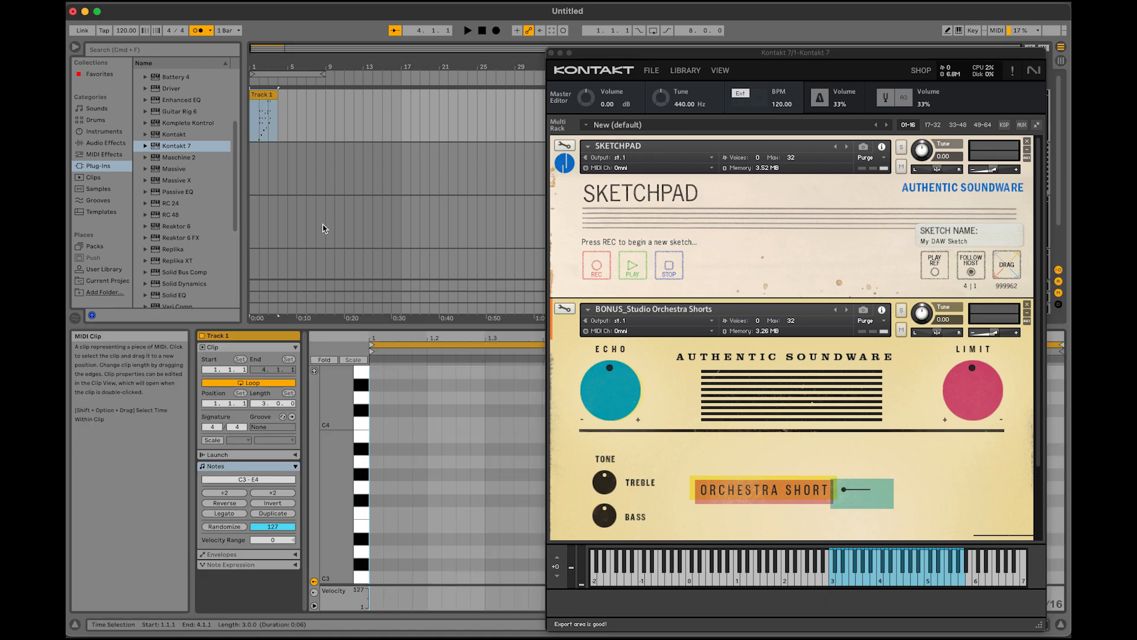
click(551, 53)
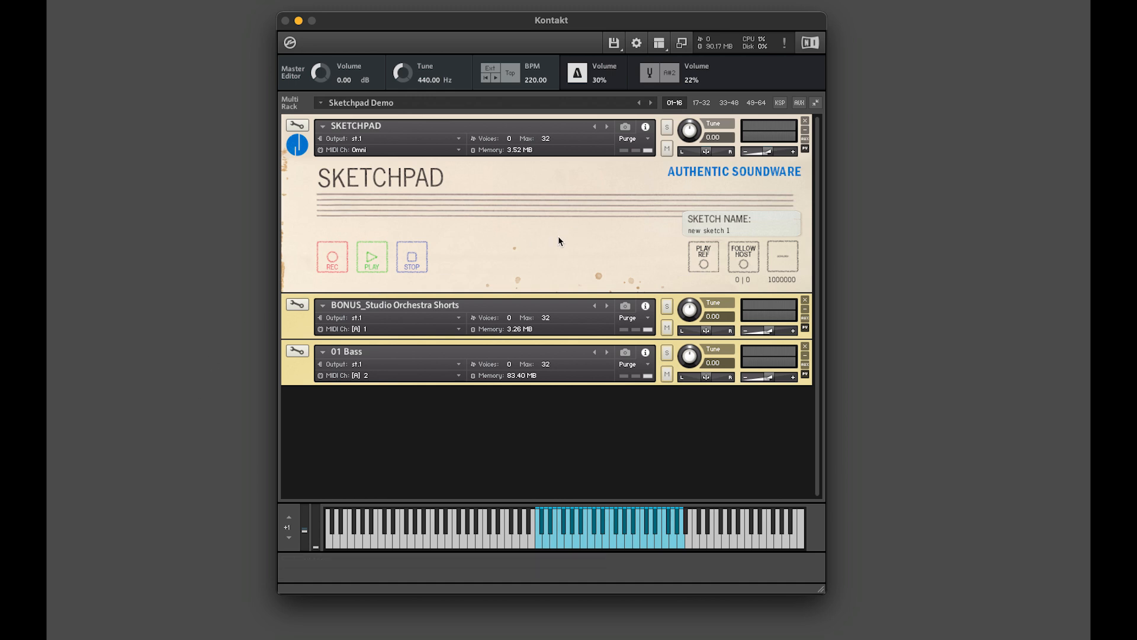
- Expand the 01 Bass and BONUS_Studio Orchestra Shorts panels to inspect them, collapse both, and try the modulation wheel
click(305, 375)
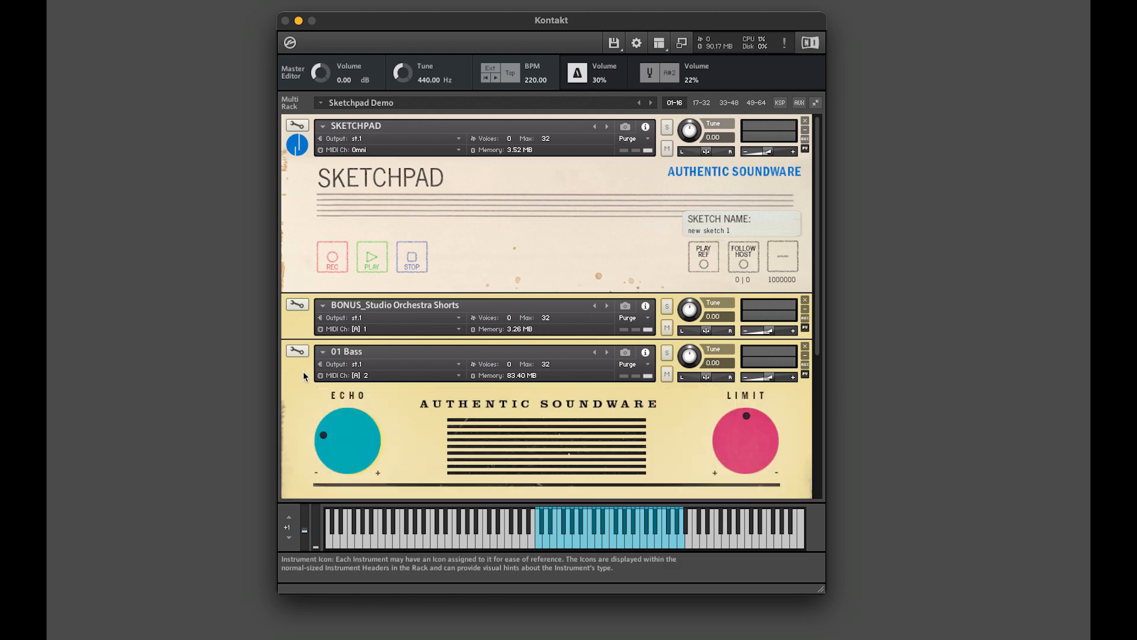
click(299, 326)
drag(815, 273, 823, 385)
click(297, 378)
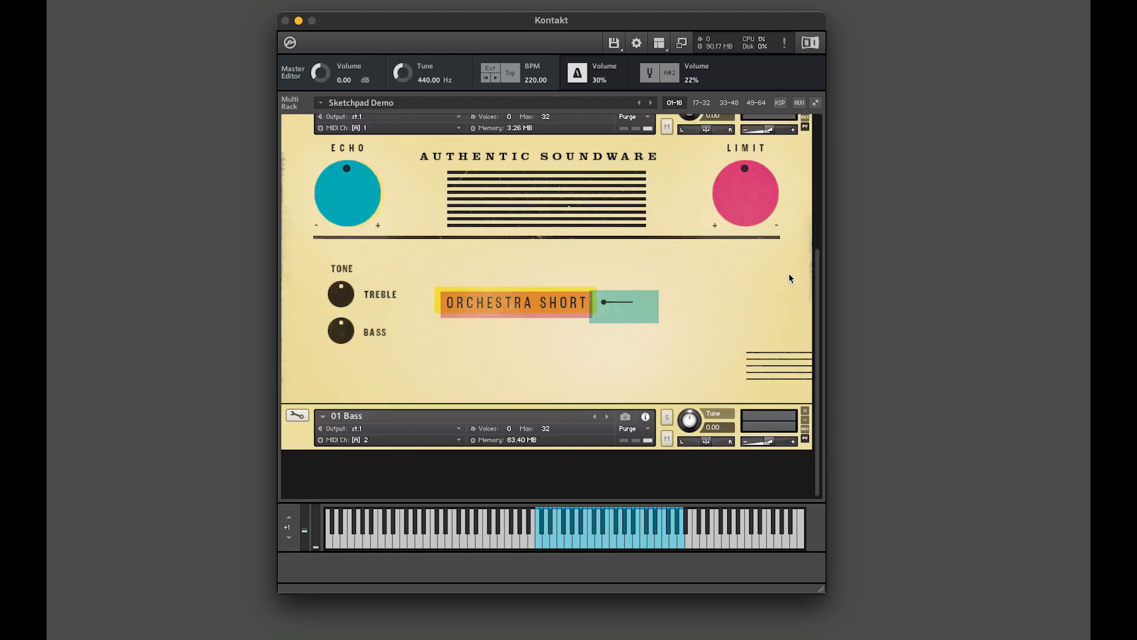
drag(817, 281, 819, 174)
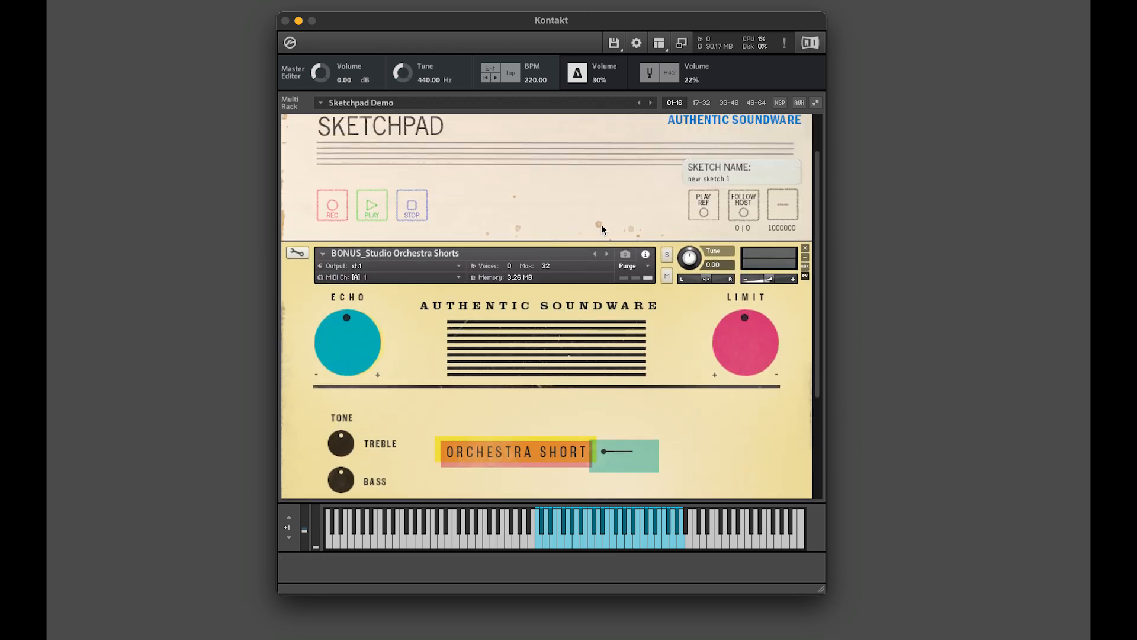
click(298, 283)
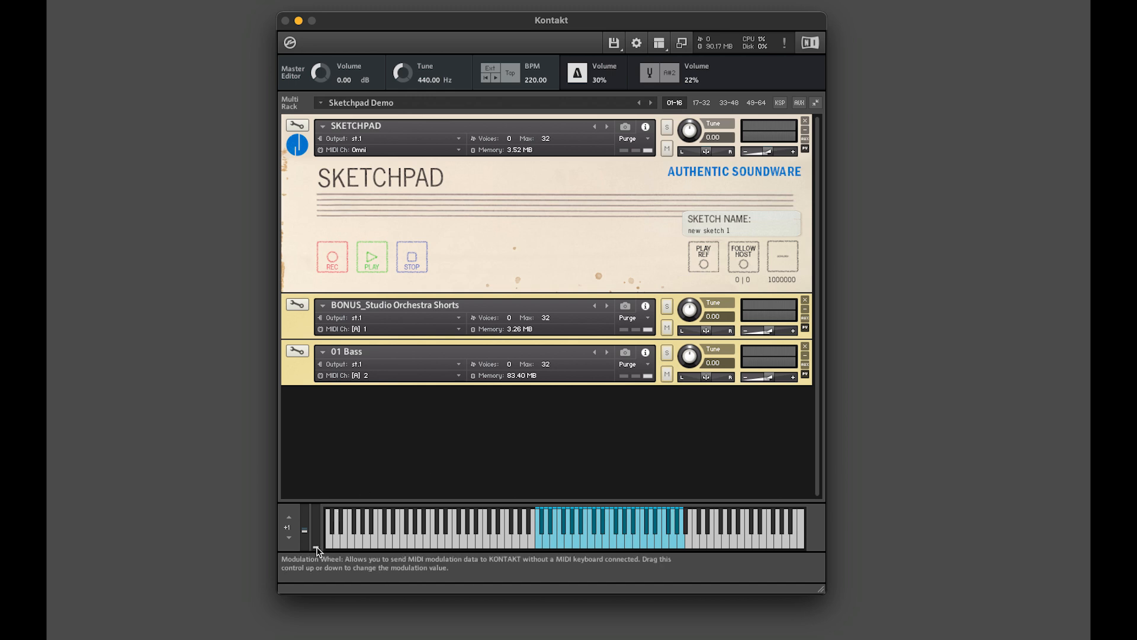
drag(318, 538, 319, 565)
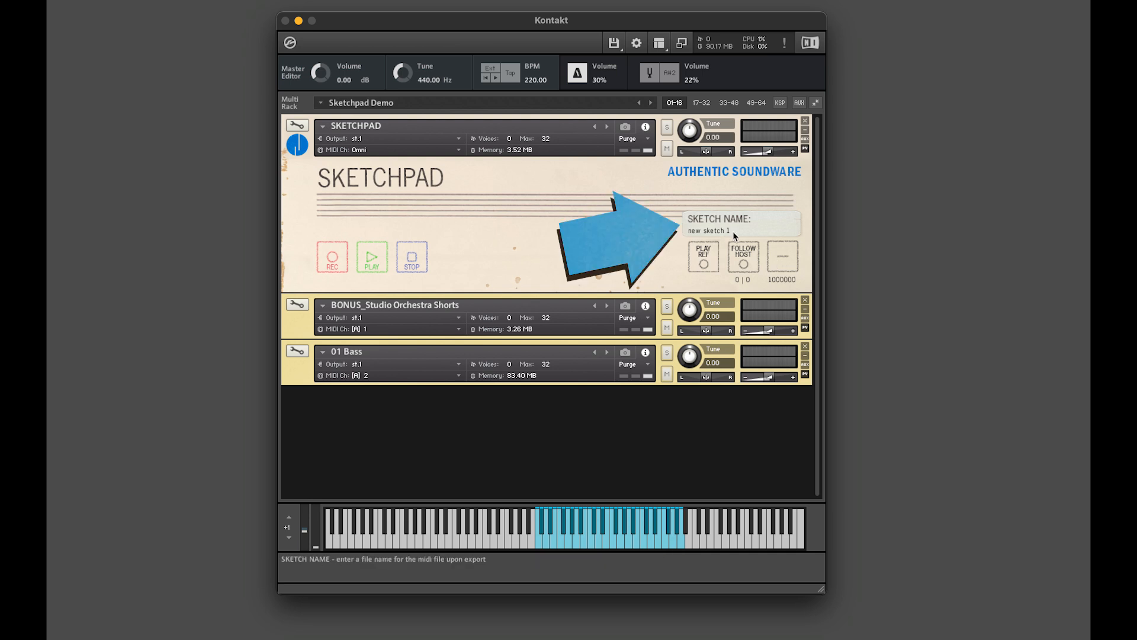
- Name the sketch "My sketch" and arm SKETCHPAD for recording
drag(733, 229, 691, 231)
text(My sket)
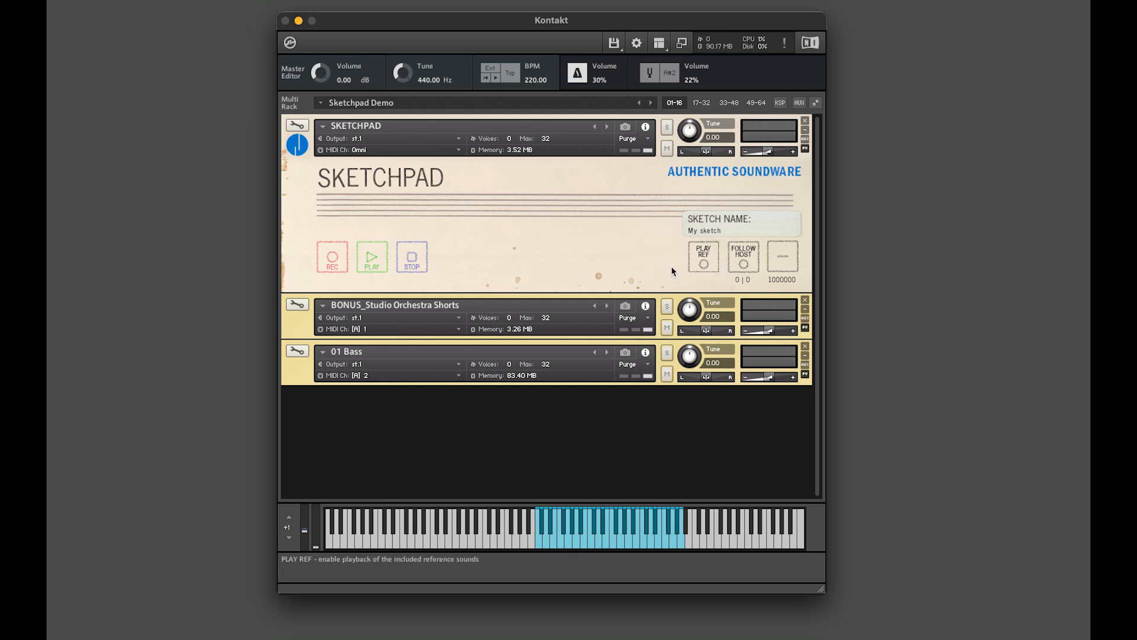
click(334, 258)
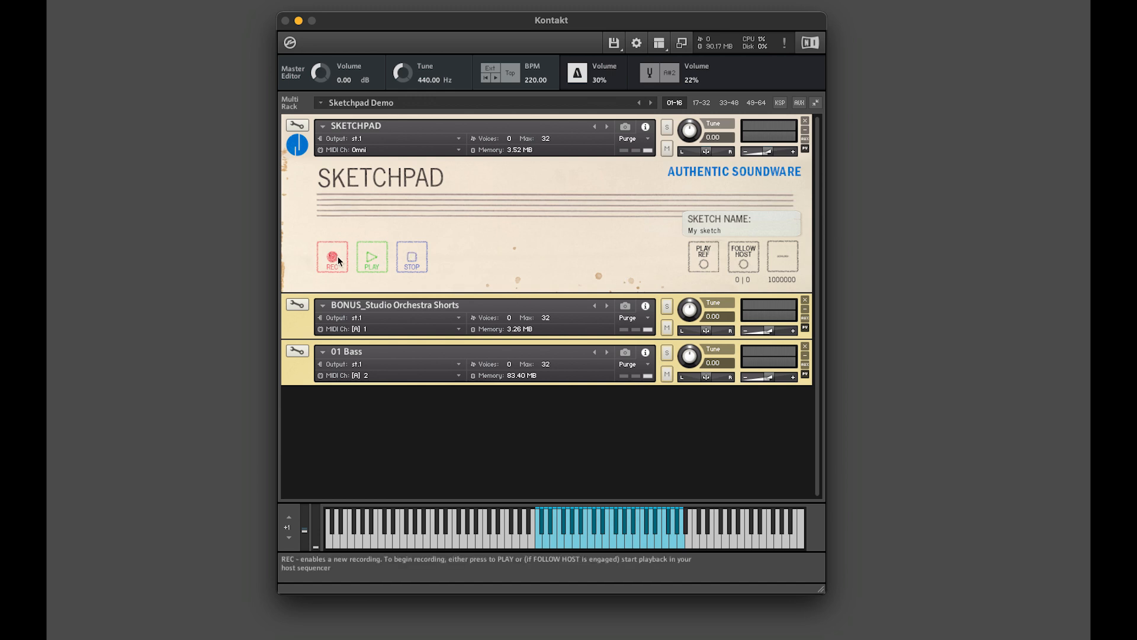
click(339, 260)
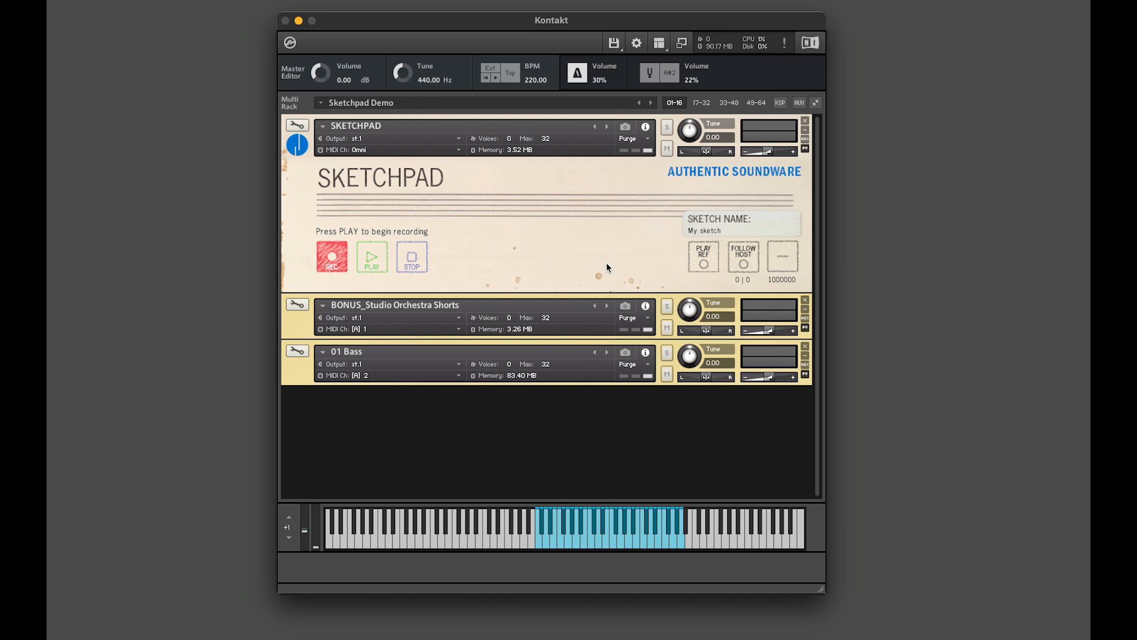
- Record the armed sketch, stop it, and export it to the desktop as My sketch.mid
click(372, 261)
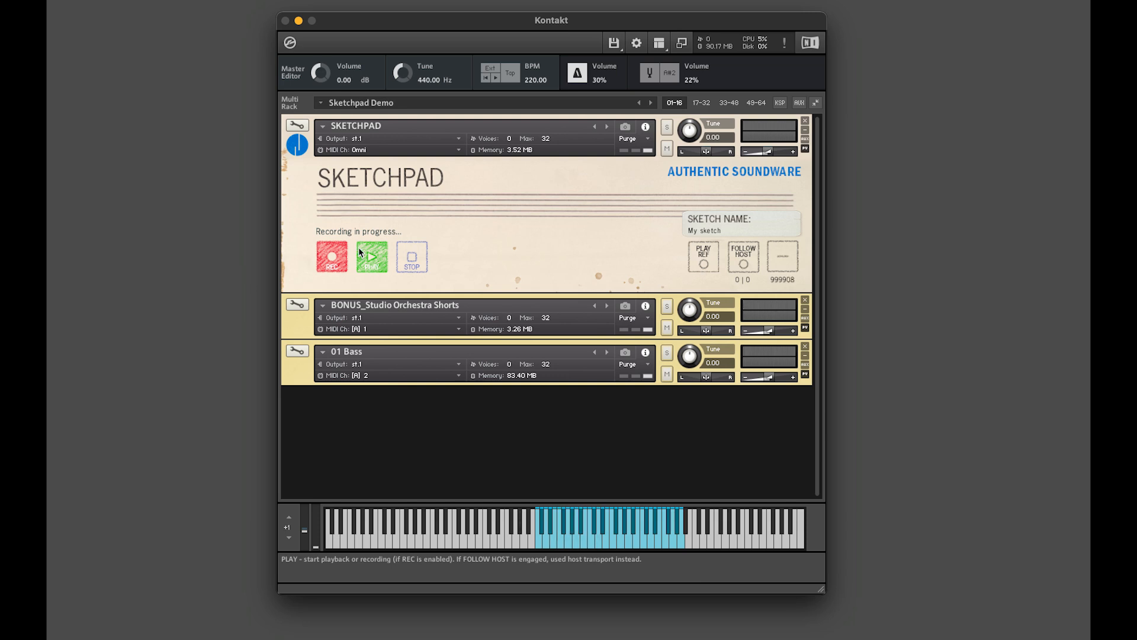
click(418, 257)
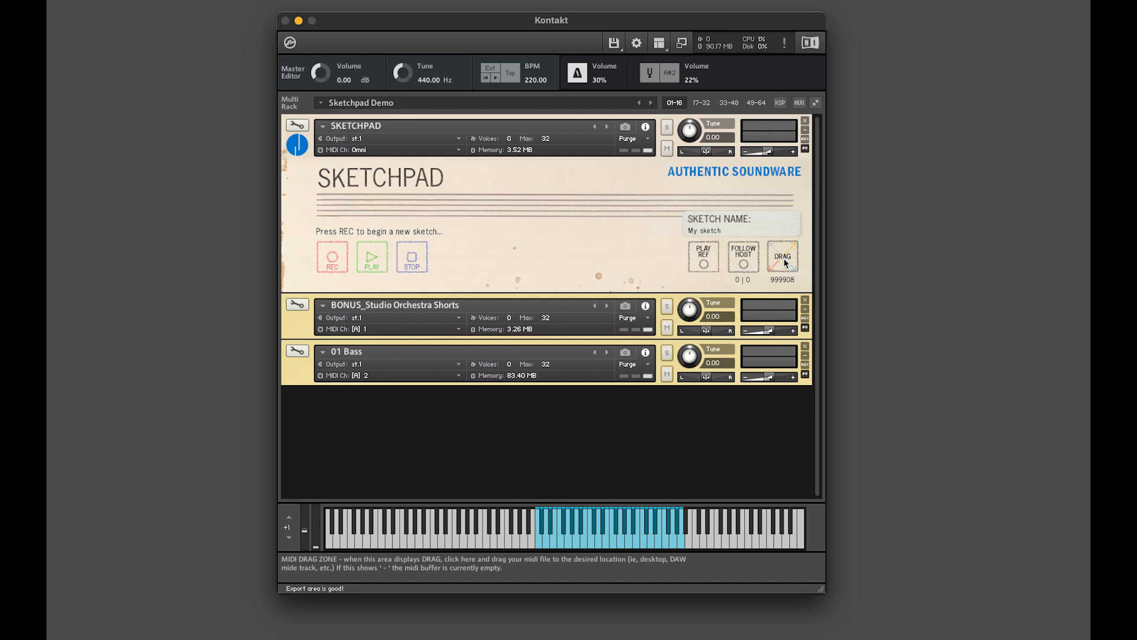
drag(785, 263, 883, 297)
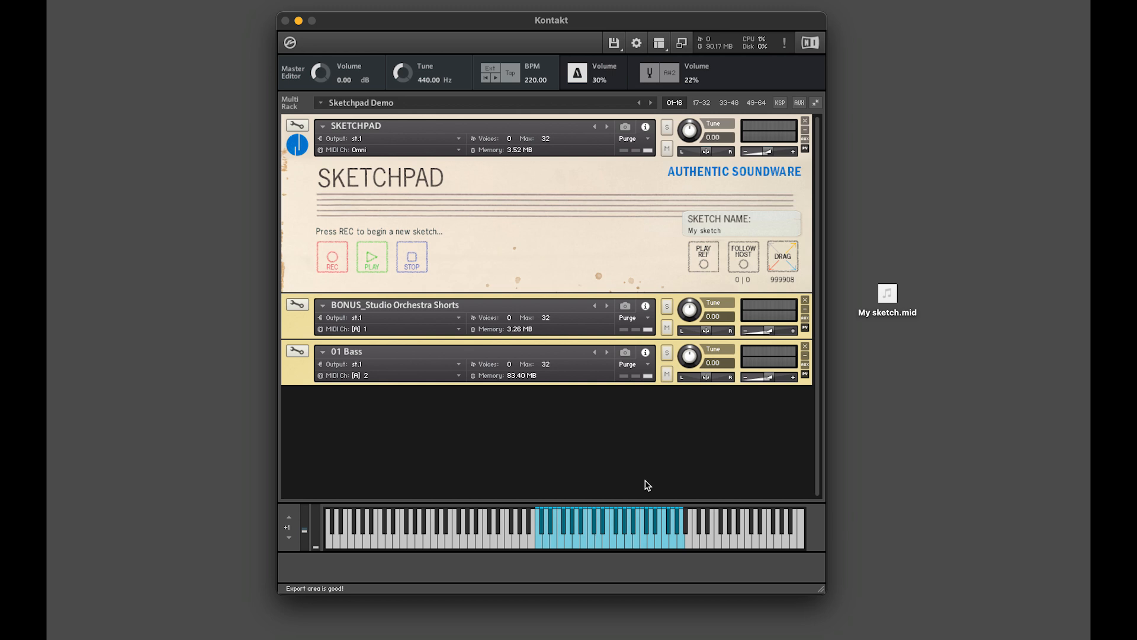
- Play back the recorded sketch with the included reference sounds and stop playback
click(371, 256)
click(373, 258)
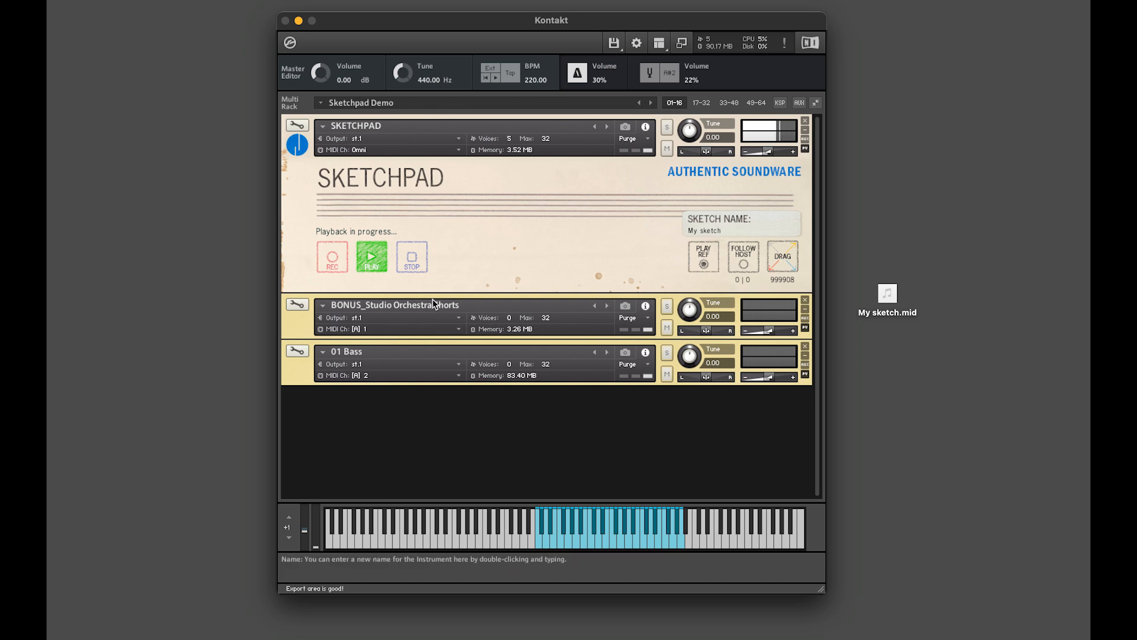
click(416, 264)
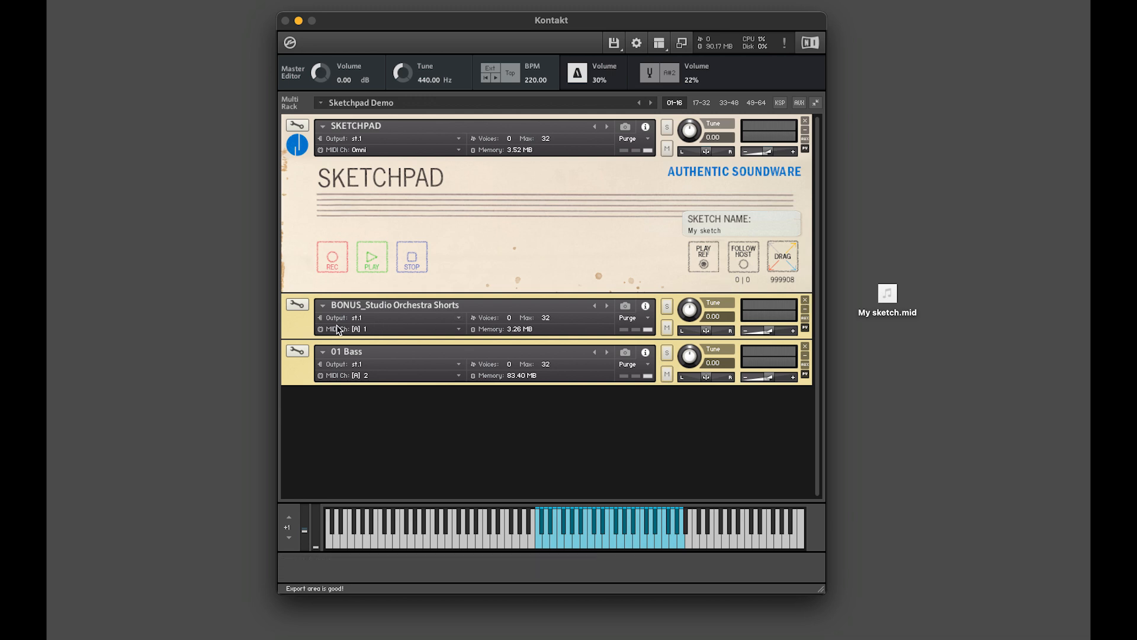
- Try to start a new recording over the existing sketch and cancel at the overwrite warning
click(332, 258)
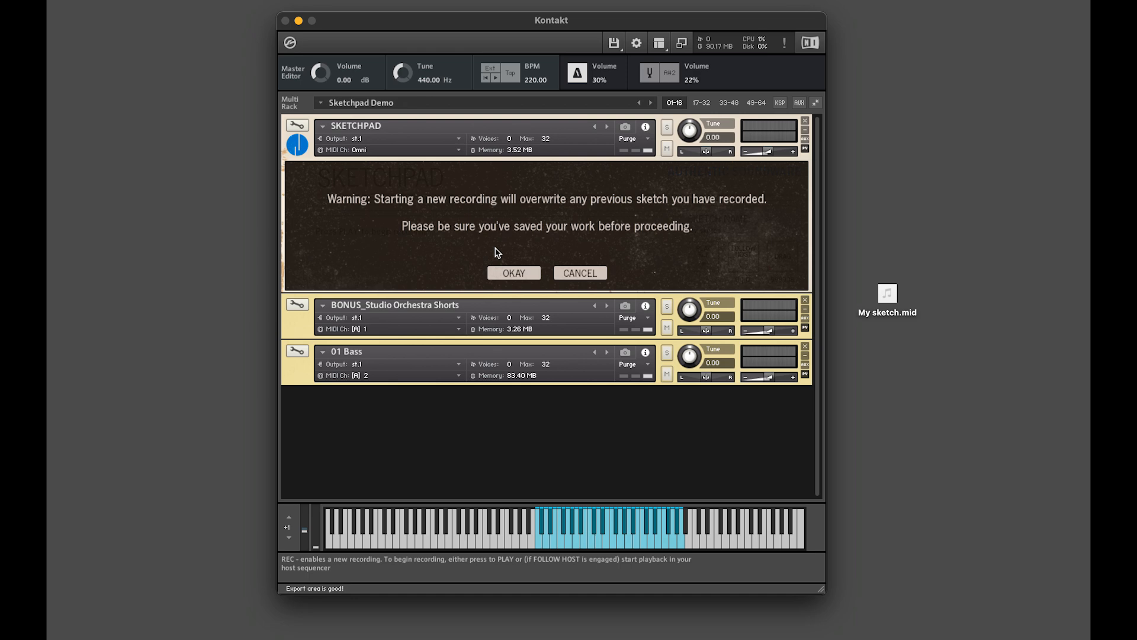
click(579, 274)
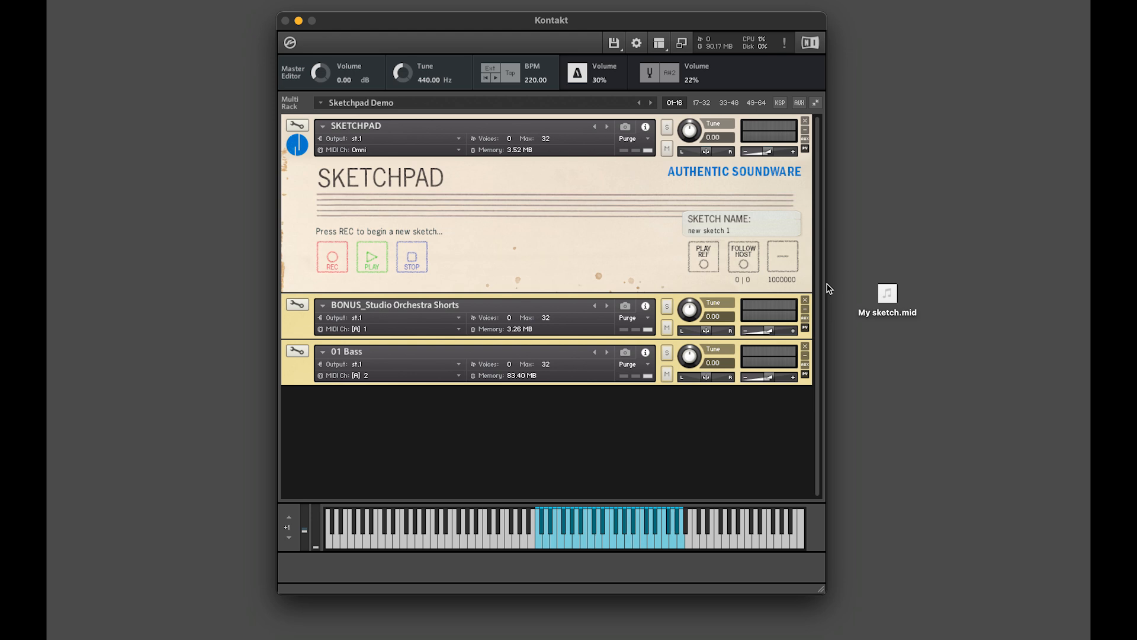
- Record a take for "new sketch 1" with the orchestra shorts and stop the recording
click(329, 254)
click(366, 258)
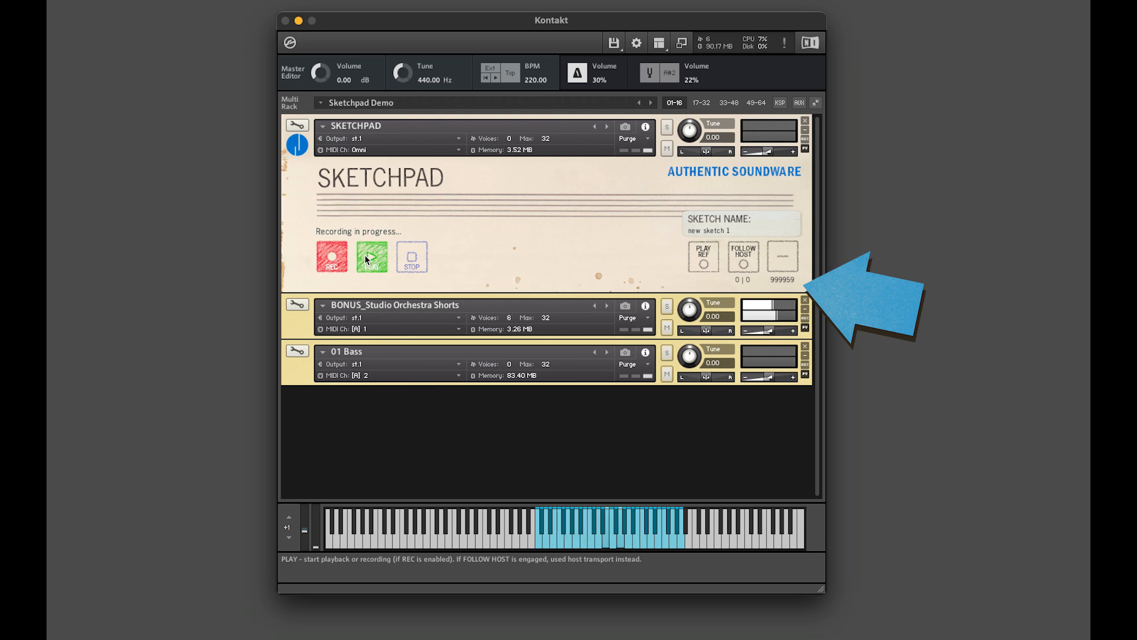
click(400, 257)
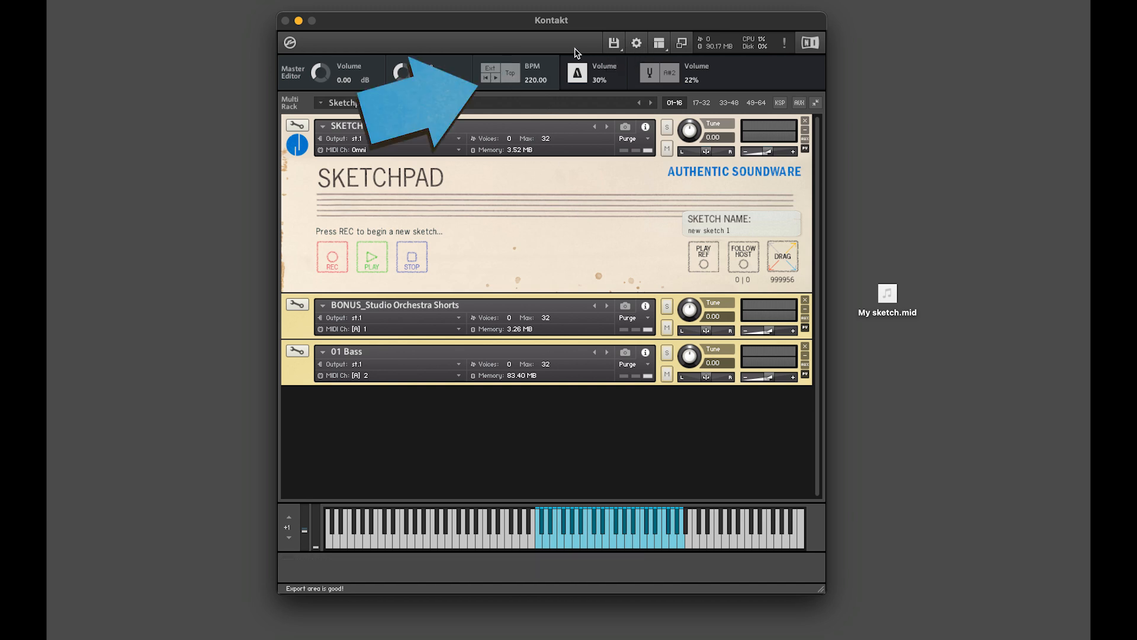
- Set Kontakt's master tempo to 120 BPM
click(659, 44)
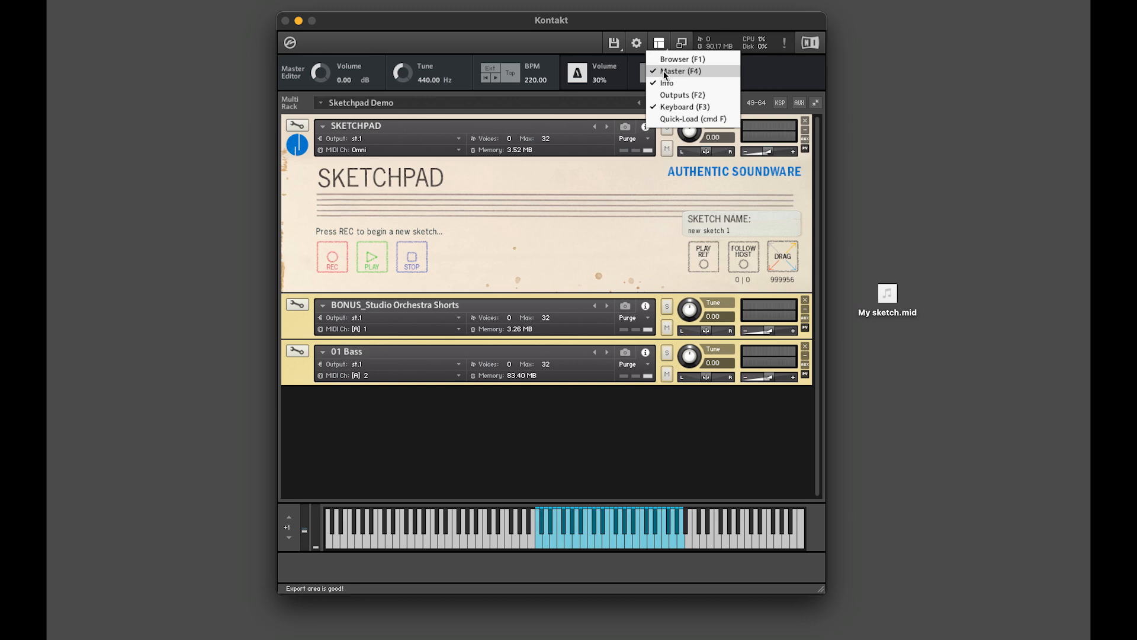
click(570, 45)
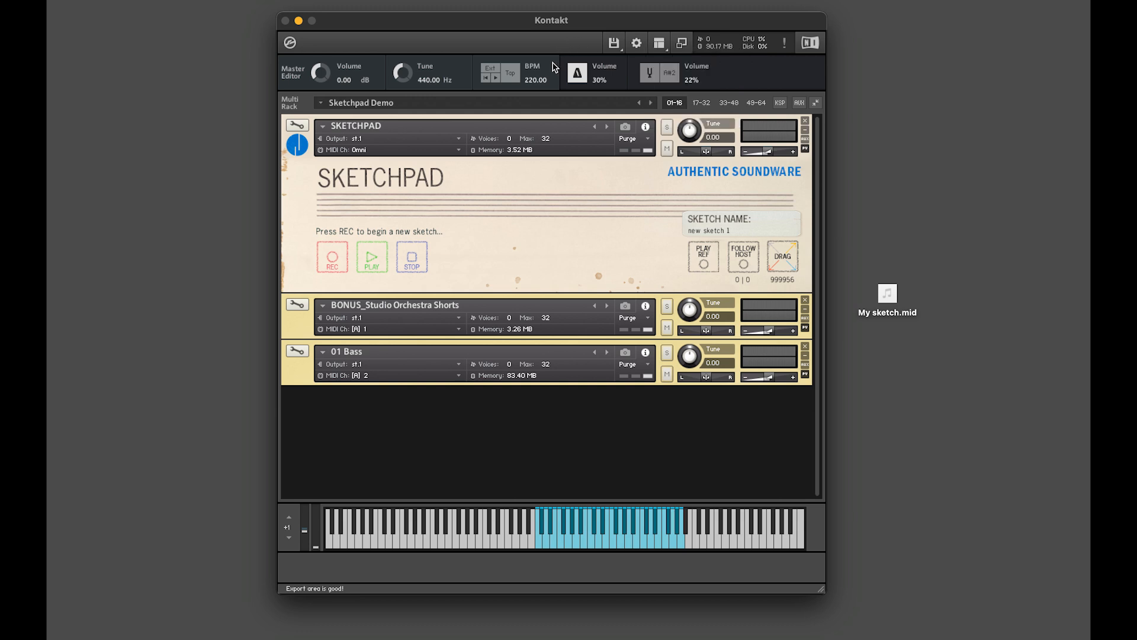
drag(532, 81, 534, 120)
double_click(533, 80)
text(120)
key(Return)
- Play back the new sketch, enable PLAY REF, replay it with the reference sounds, and stop playback
click(372, 260)
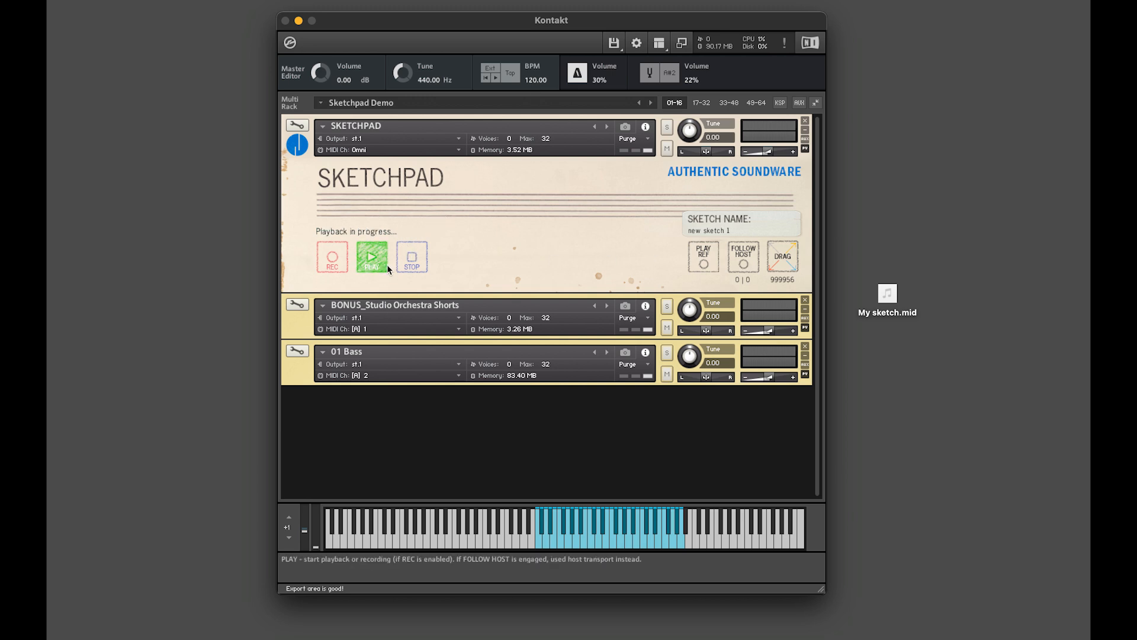
click(409, 257)
click(703, 268)
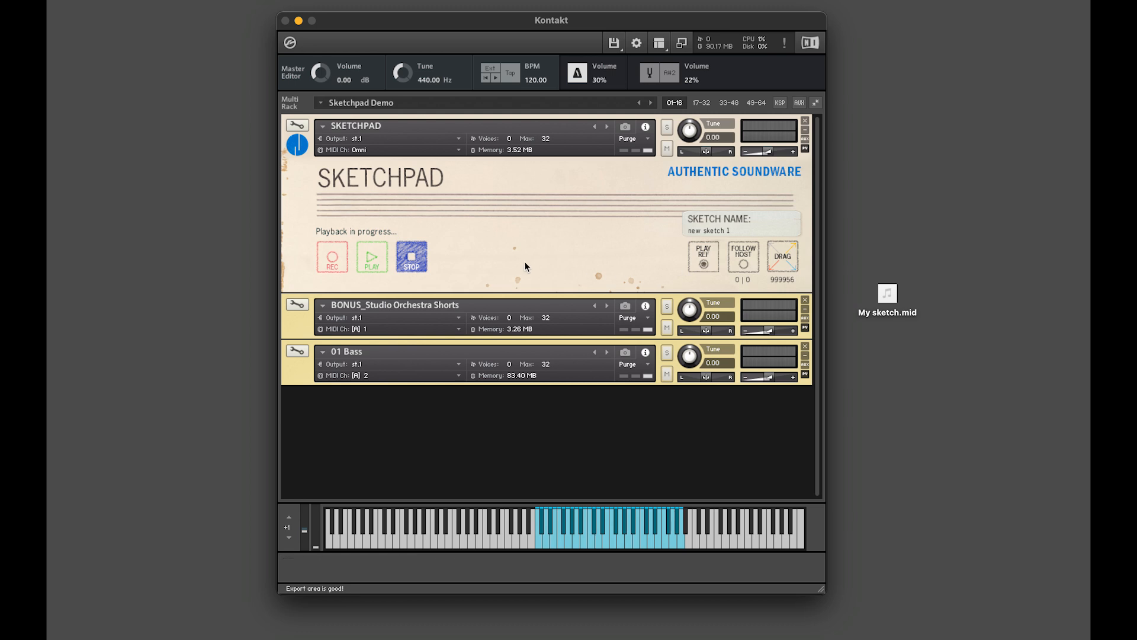
click(379, 260)
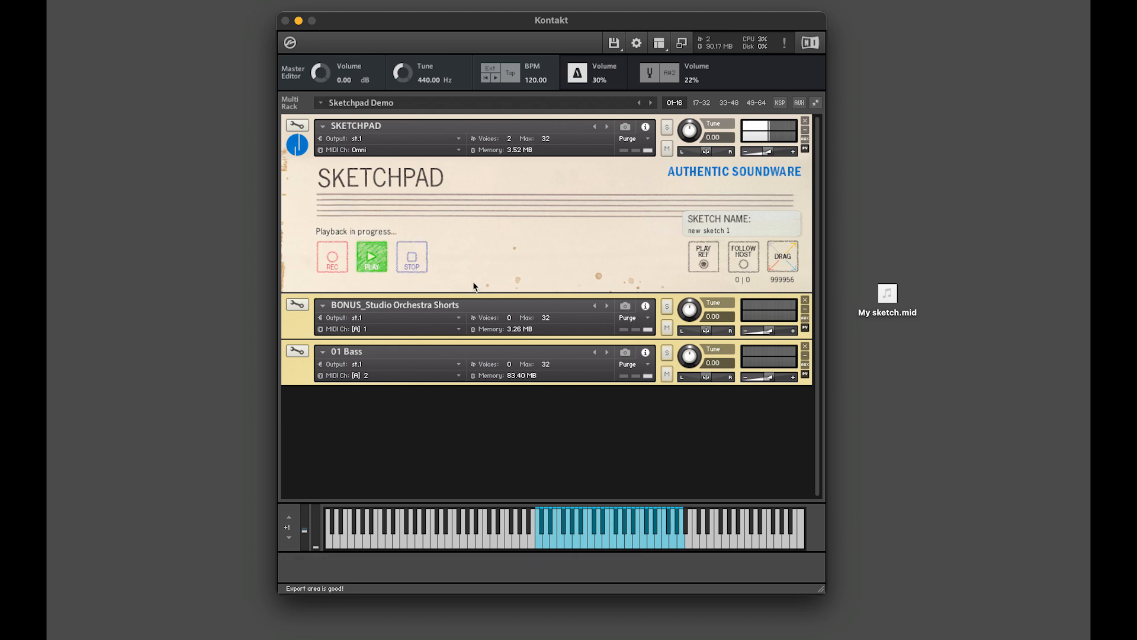
click(415, 262)
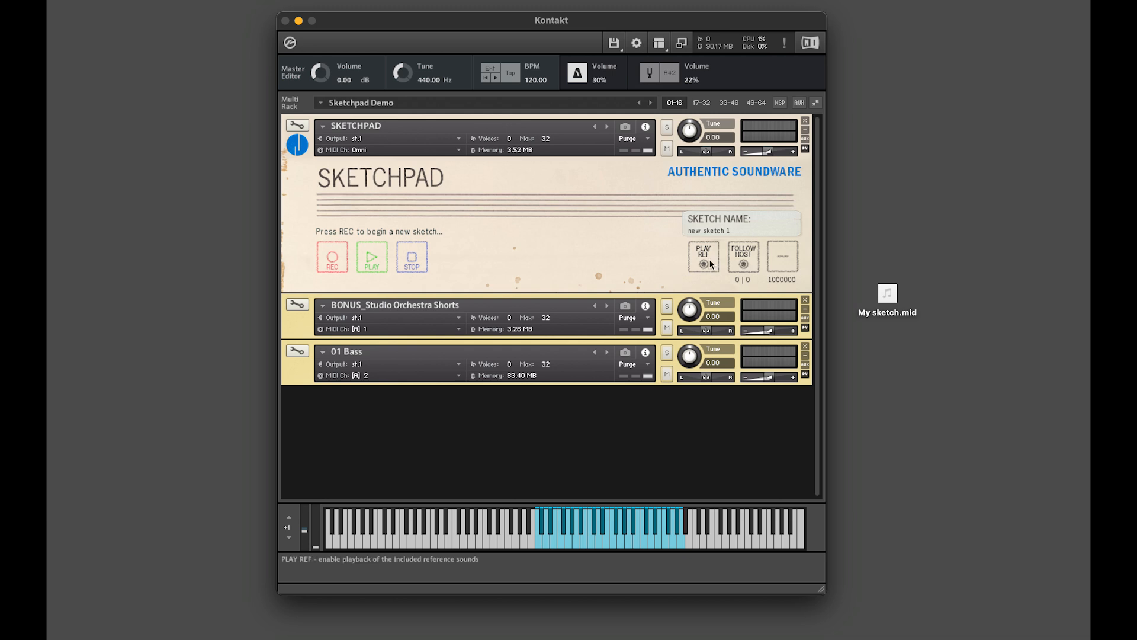
- Enable FOLLOW HOST to sync SKETCHPAD with the master transport
click(744, 265)
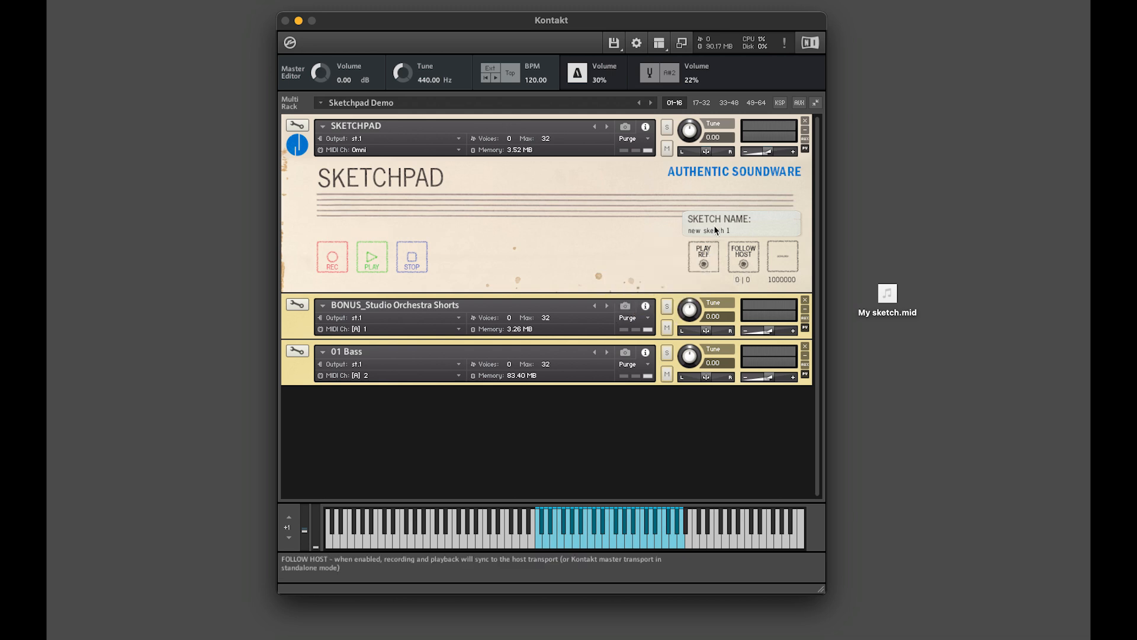
- Toggle Kontakt's metronome, play the synced sketch from the master transport, and stop the playback
click(574, 78)
click(574, 78)
click(495, 78)
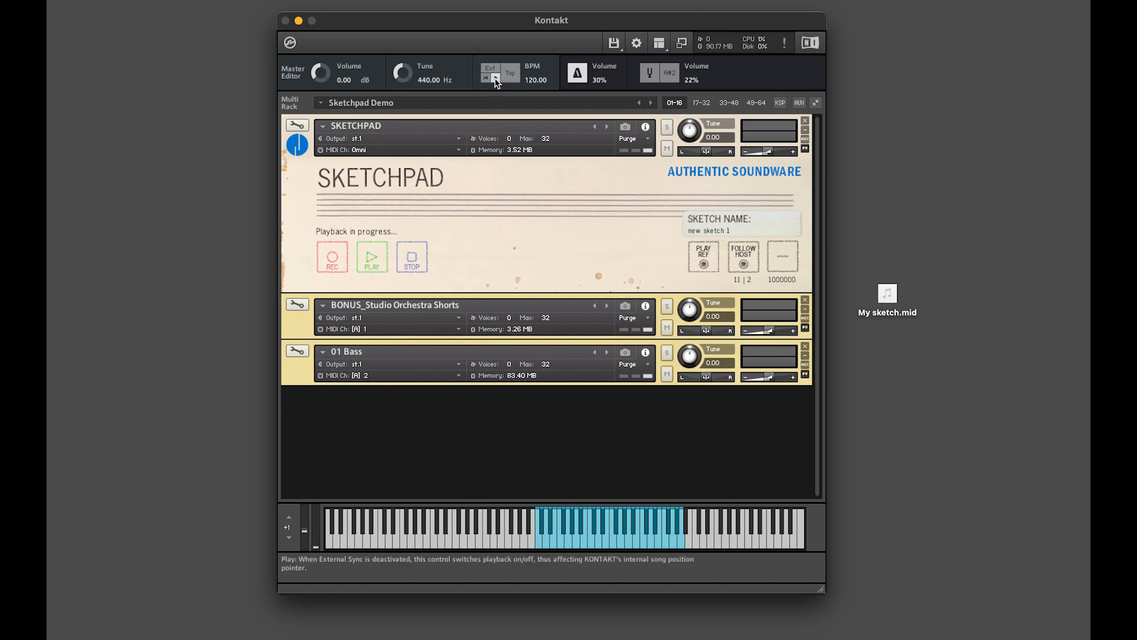
click(496, 78)
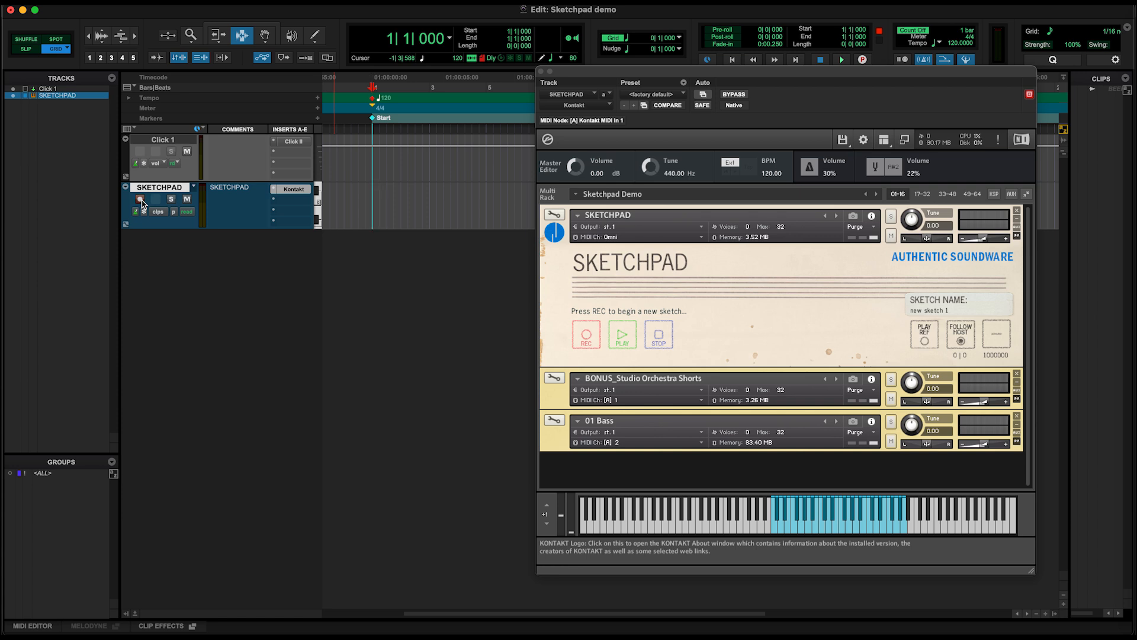
- Try Kontakt's own tempo with FOLLOW HOST and External Sync switched off, and restore both sync options
click(966, 343)
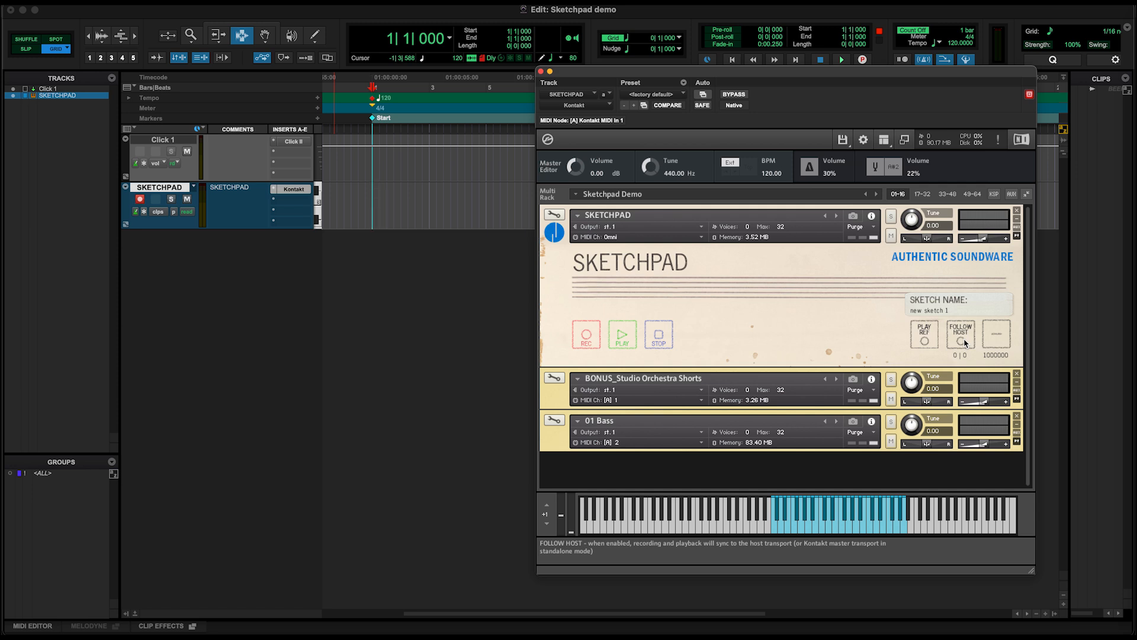
drag(899, 69, 885, 62)
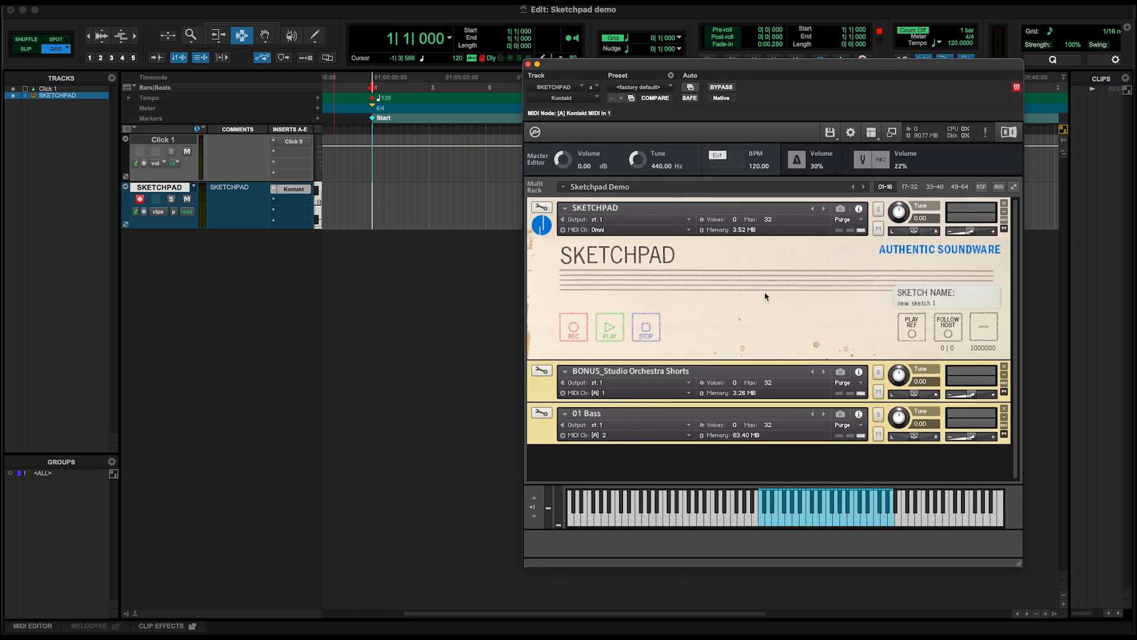
click(717, 157)
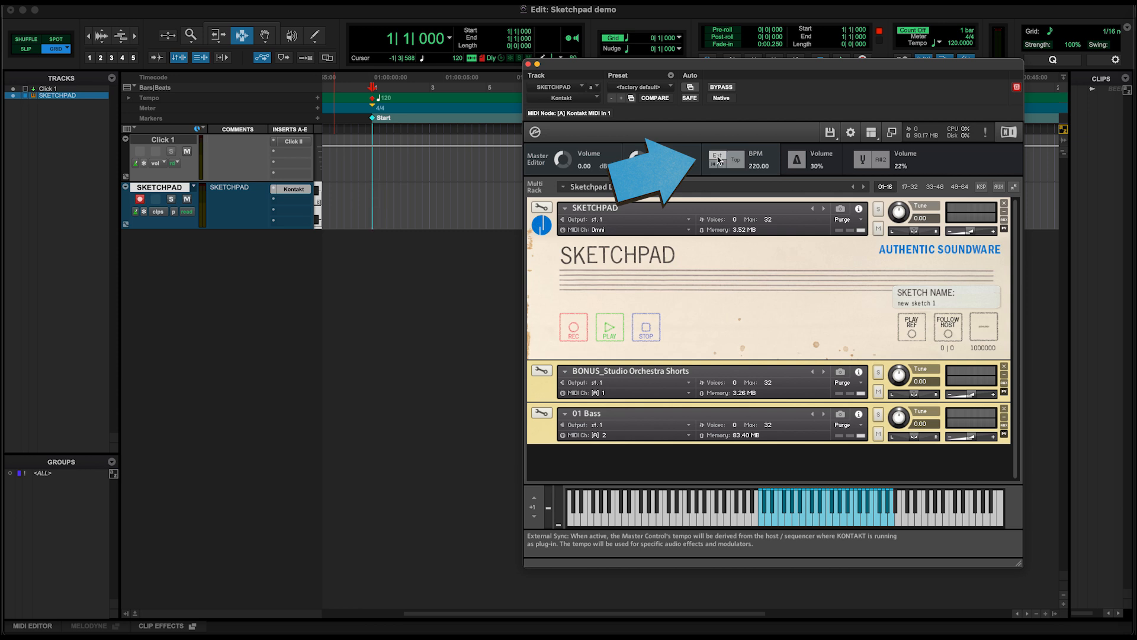
click(718, 158)
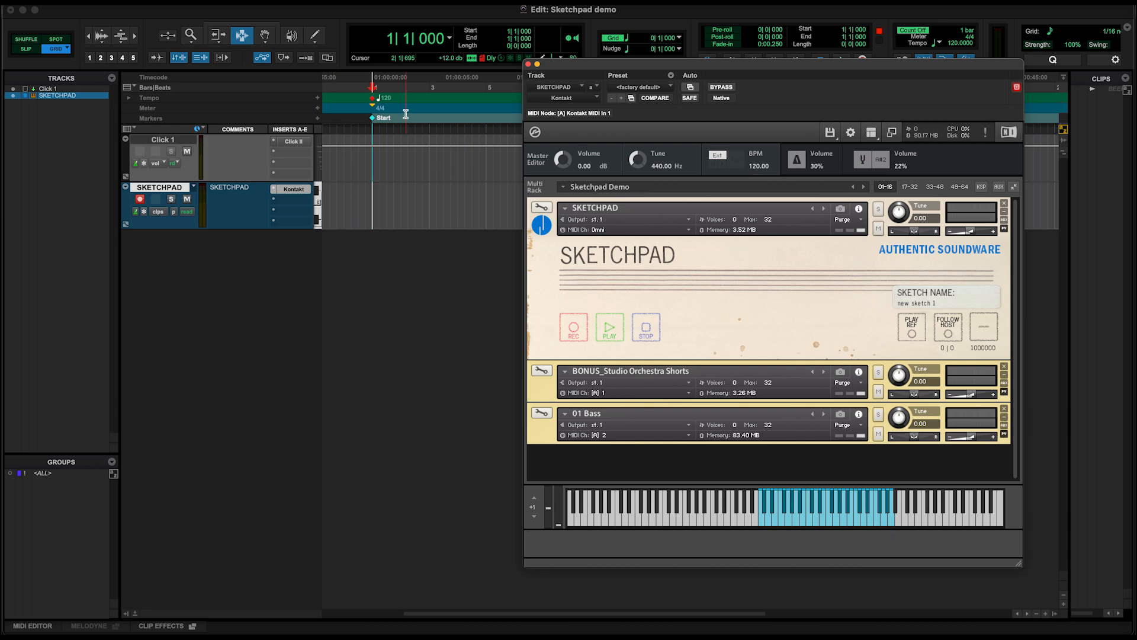
drag(754, 170, 756, 231)
click(717, 155)
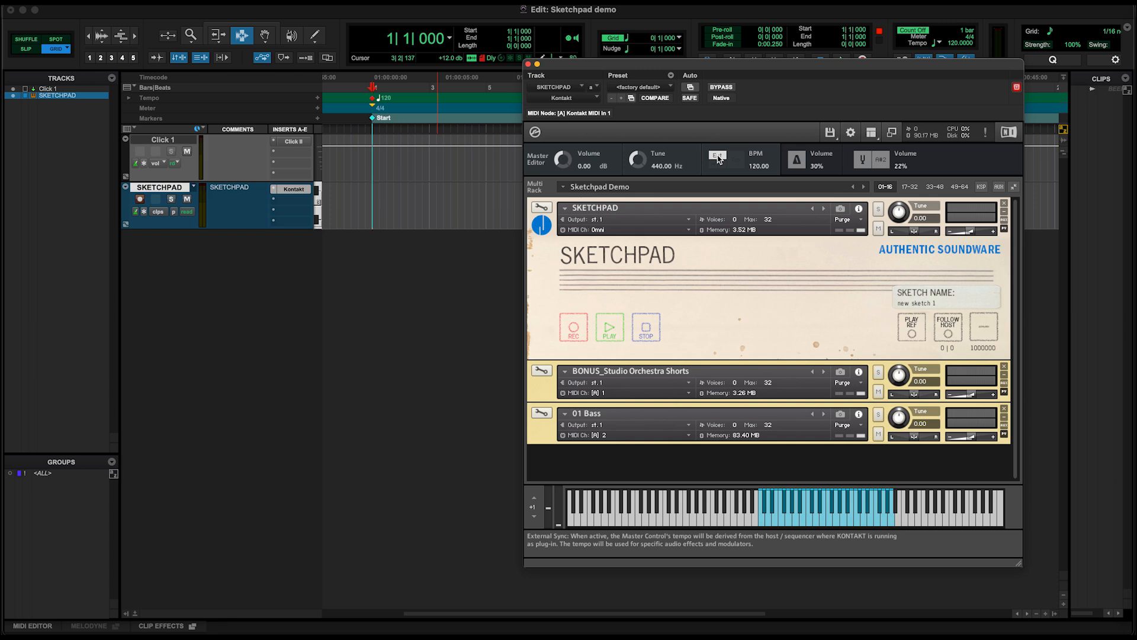
click(949, 335)
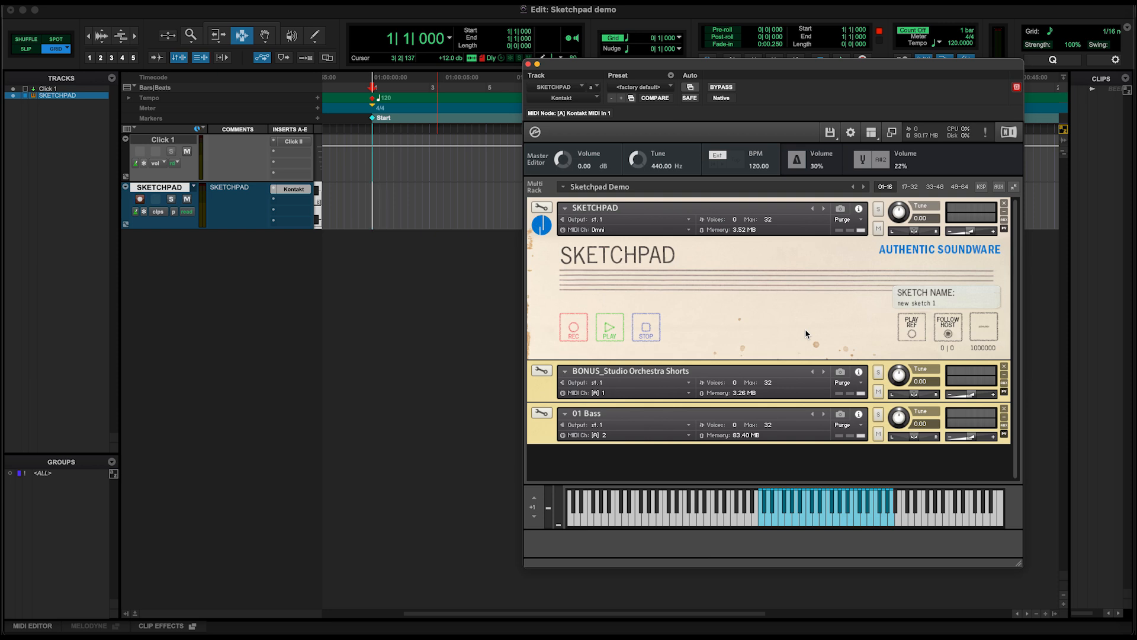
- Arm SKETCHPAD for a new recording in the Pro Tools session and move the Kontakt window clear of the transport controls
click(575, 328)
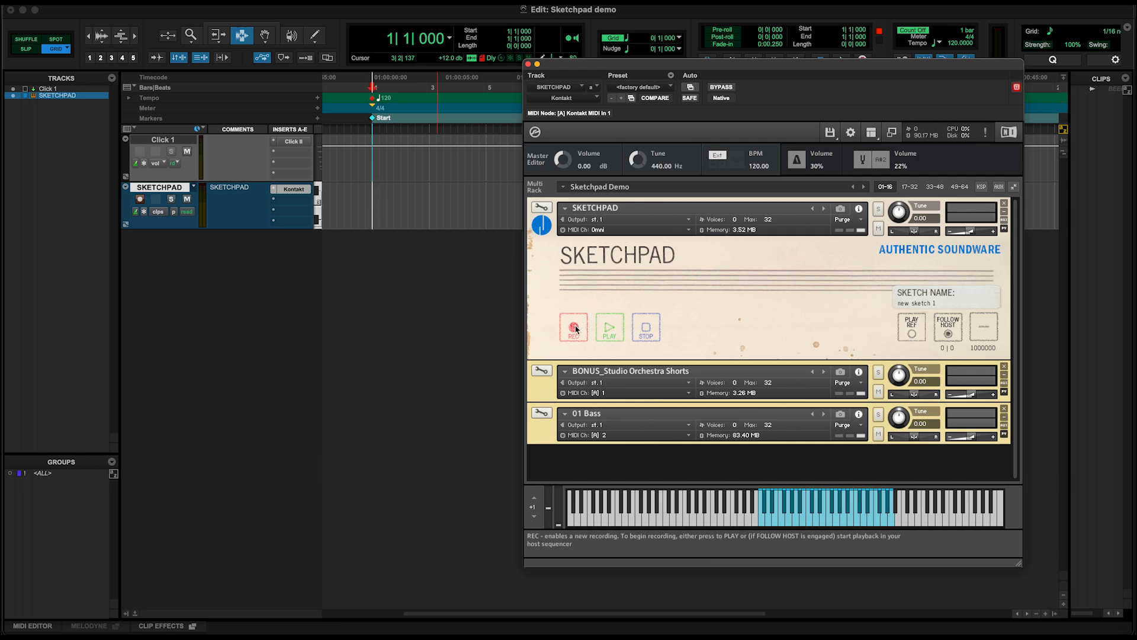
click(574, 327)
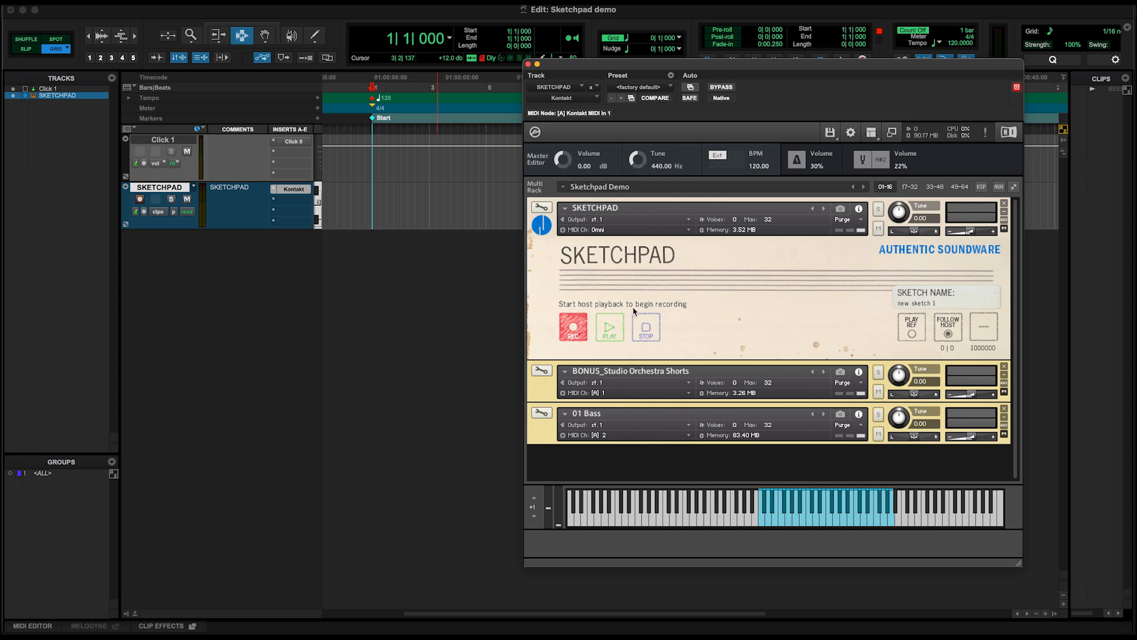
drag(769, 66, 736, 96)
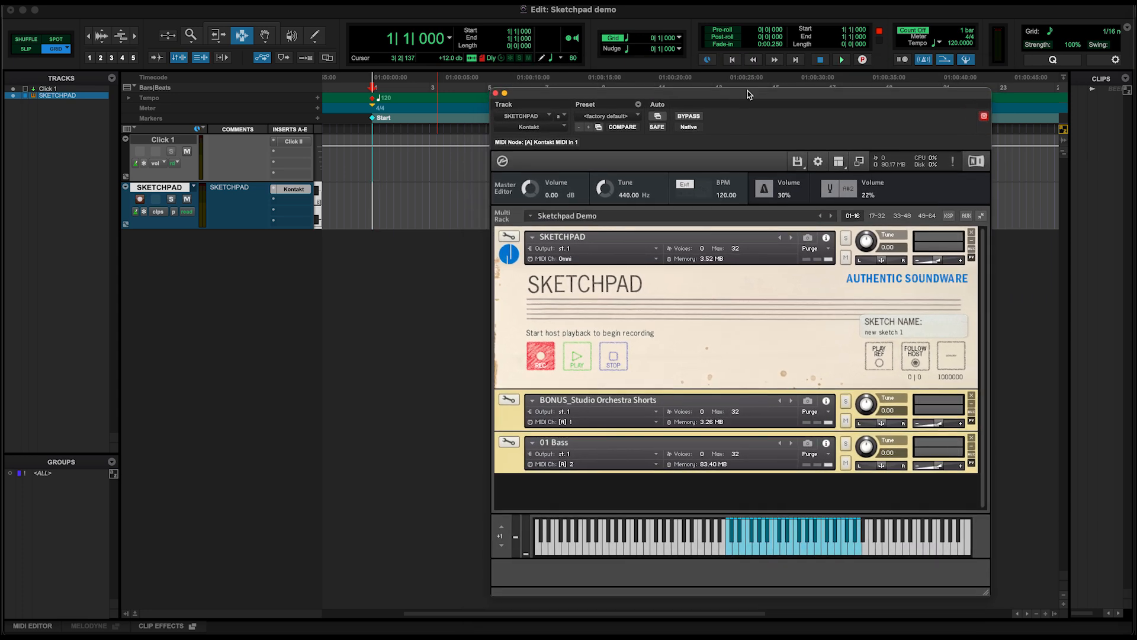
- Turn off the session's Count Off, record a host-synced sketch of about seven bars, and stop the transport
click(923, 60)
click(916, 31)
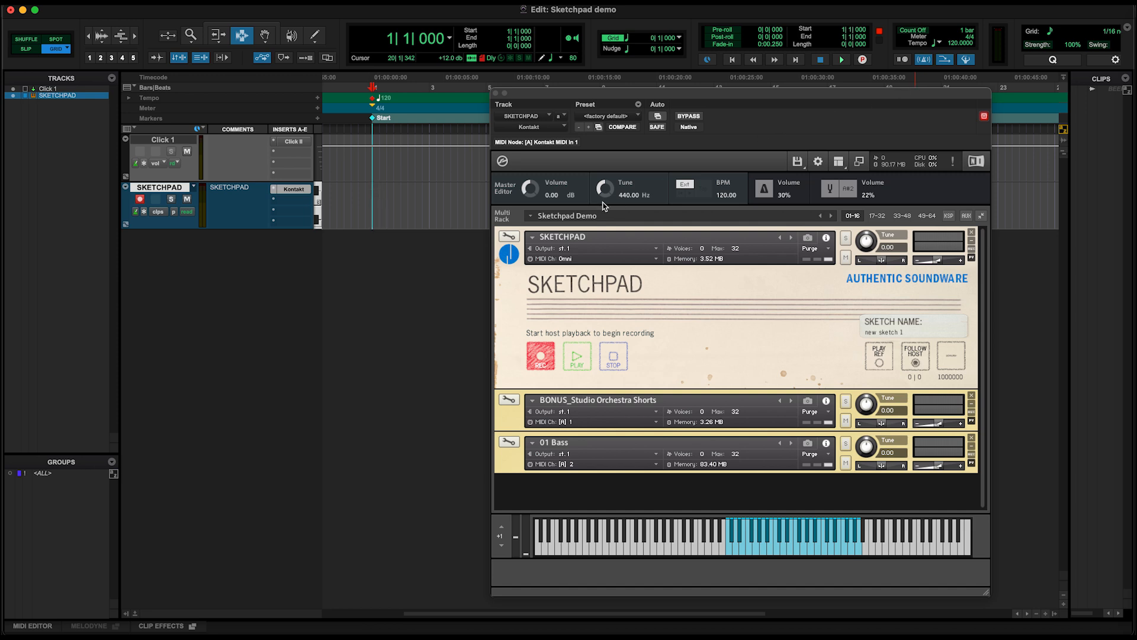
click(578, 359)
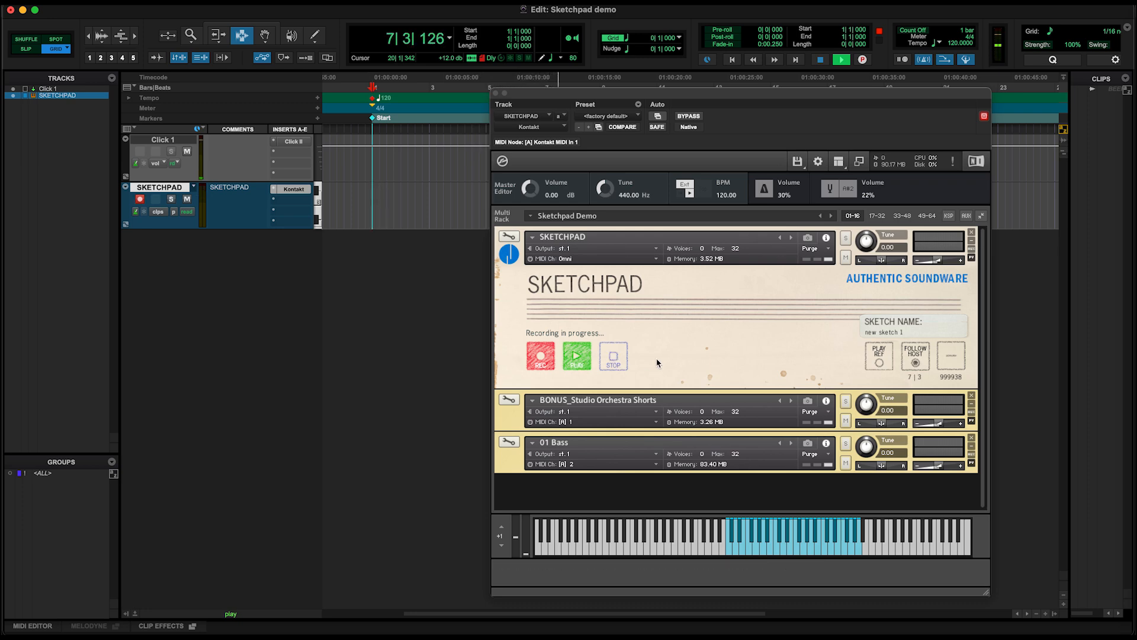
key(space)
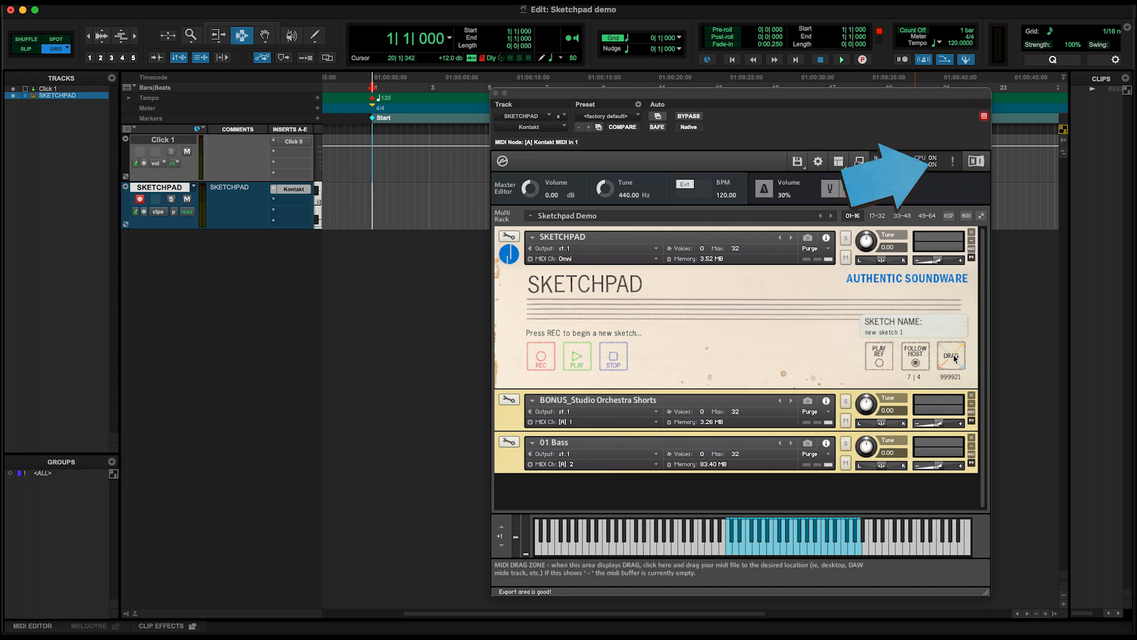
- Export the recorded MIDI from SKETCHPAD to the start of the SKETCHPAD track and increase the track's height
mouse_move(950, 356)
mouse_down()
mouse_move(477, 214)
mouse_move(375, 214)
mouse_up()
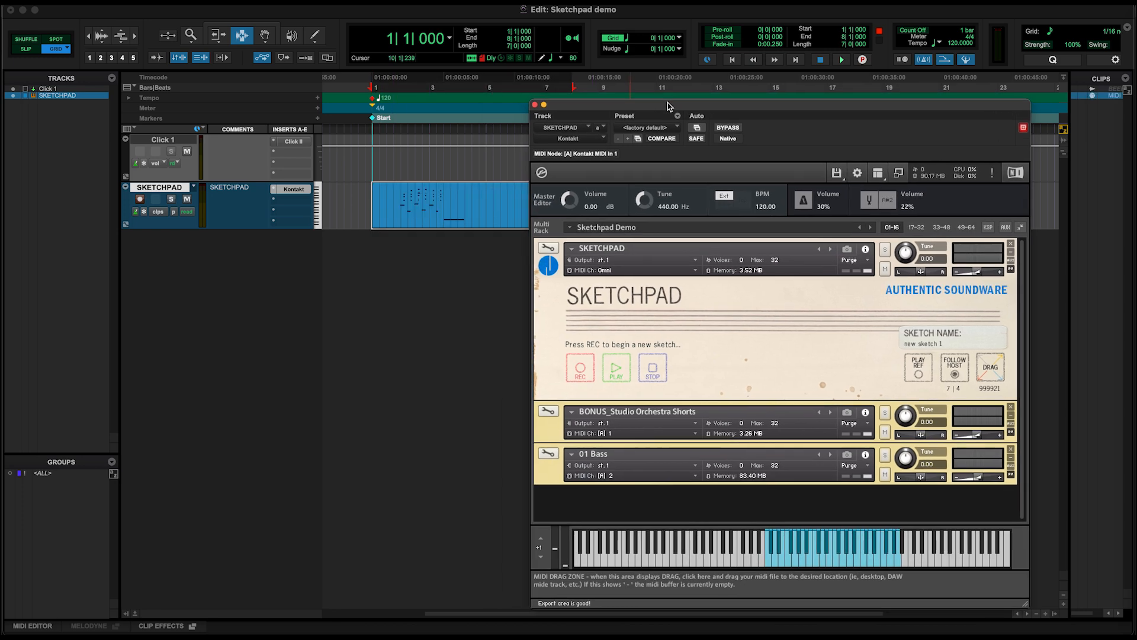
click(398, 208)
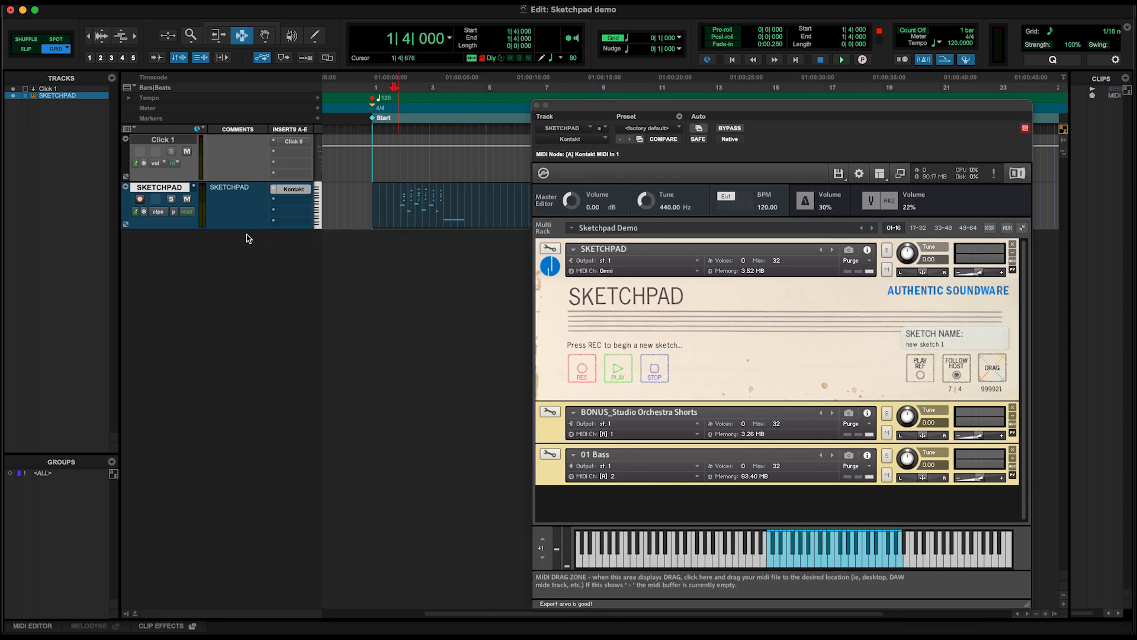
drag(241, 227, 255, 288)
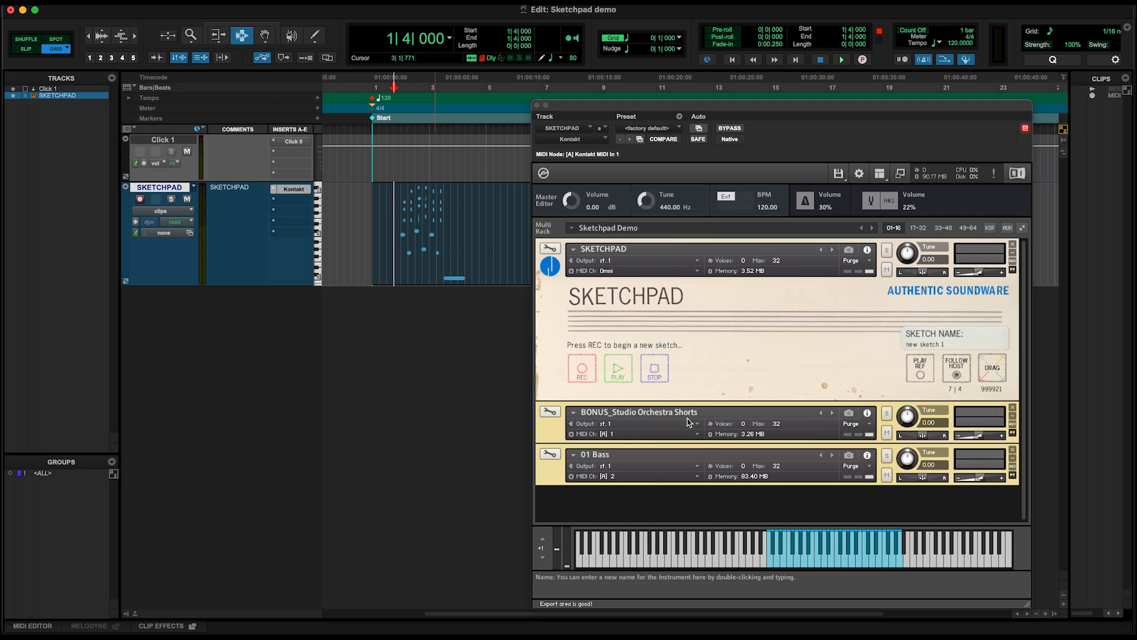
- Play back the imported MIDI clip from 1|4|000 through the Kontakt instruments and stop the transport
key(space)
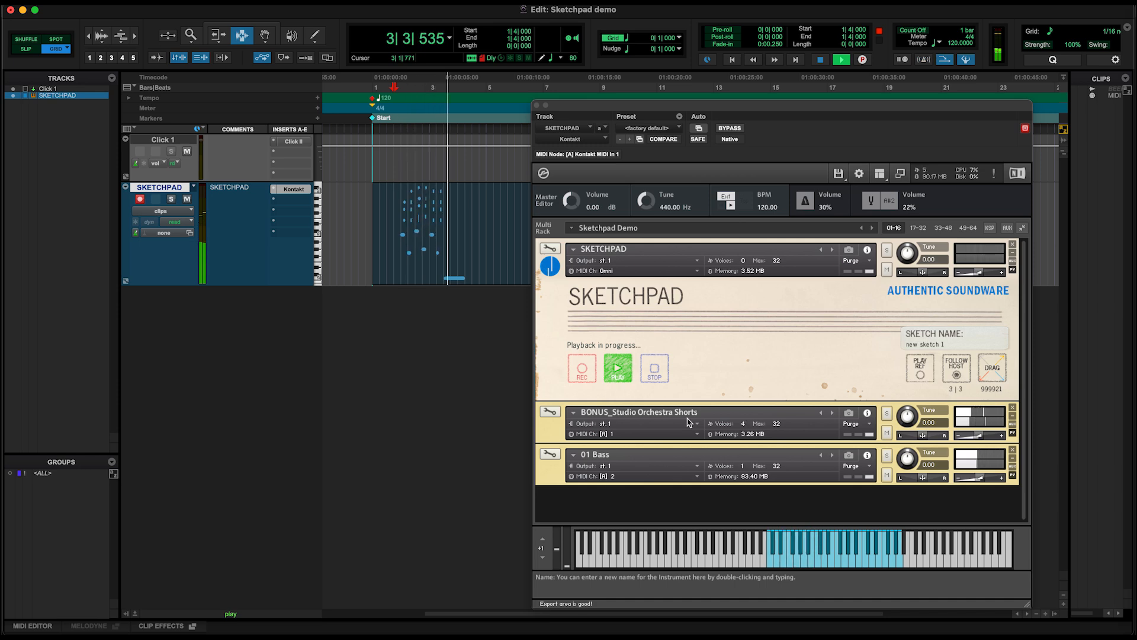
key(space)
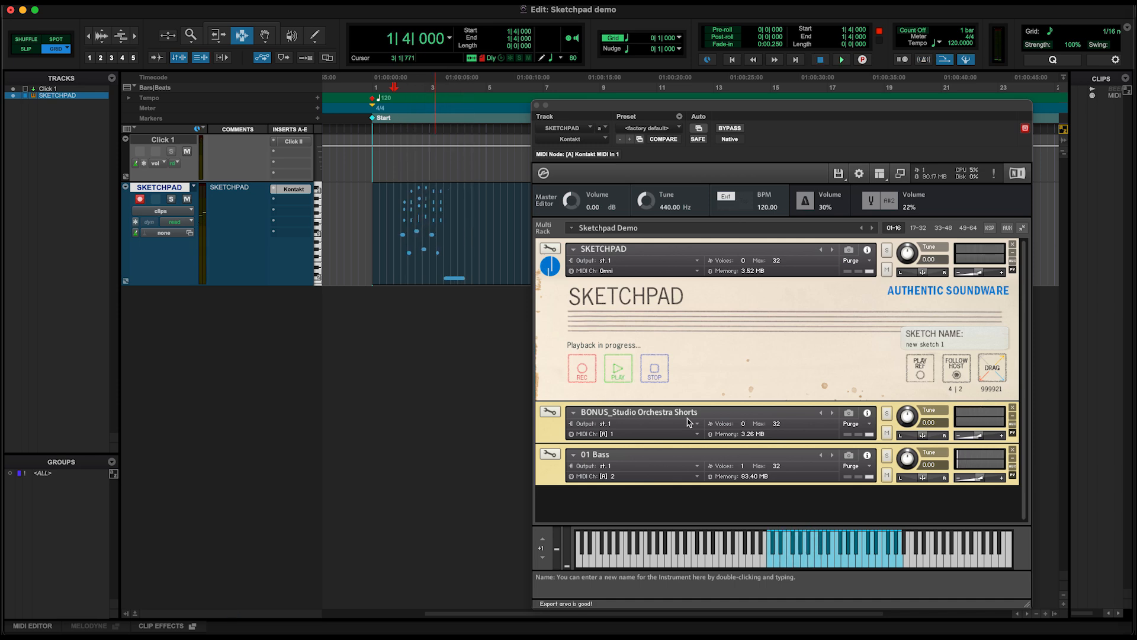